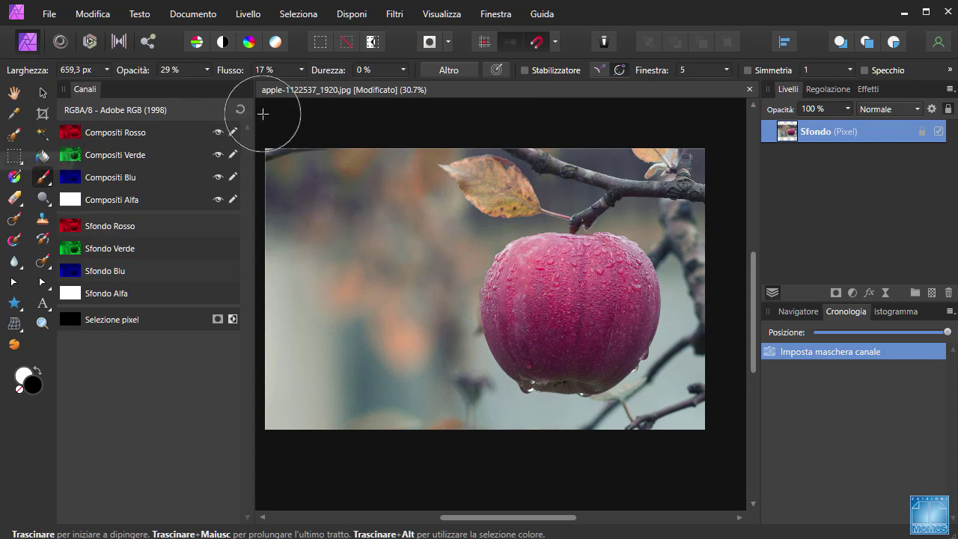
Step: Drag the Canali panel out of the left dock to sit beside the canvas
mouse_move(78, 88)
left_mouse_down()
mouse_move(132, 101)
mouse_move(87, 92)
left_mouse_up()
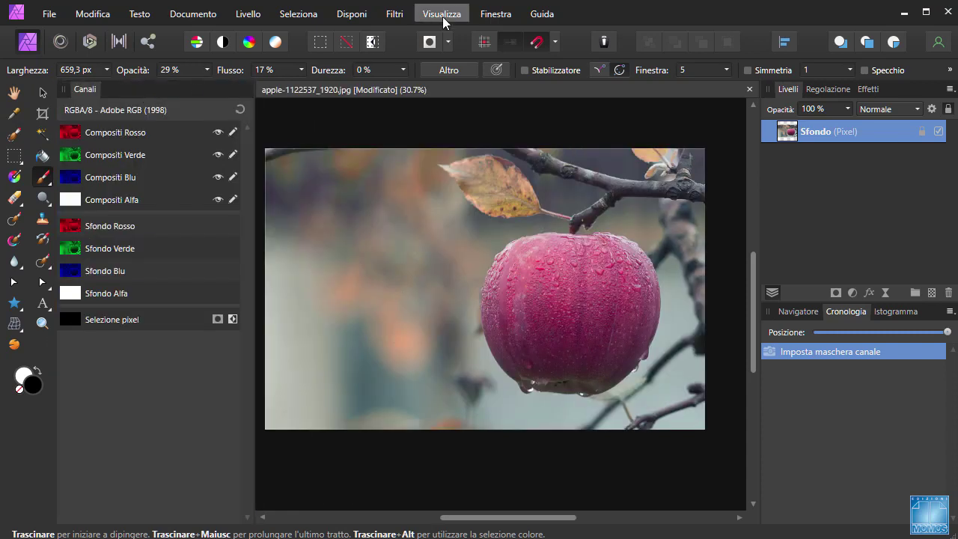
left_click(442, 15)
mouse_move(225, 277)
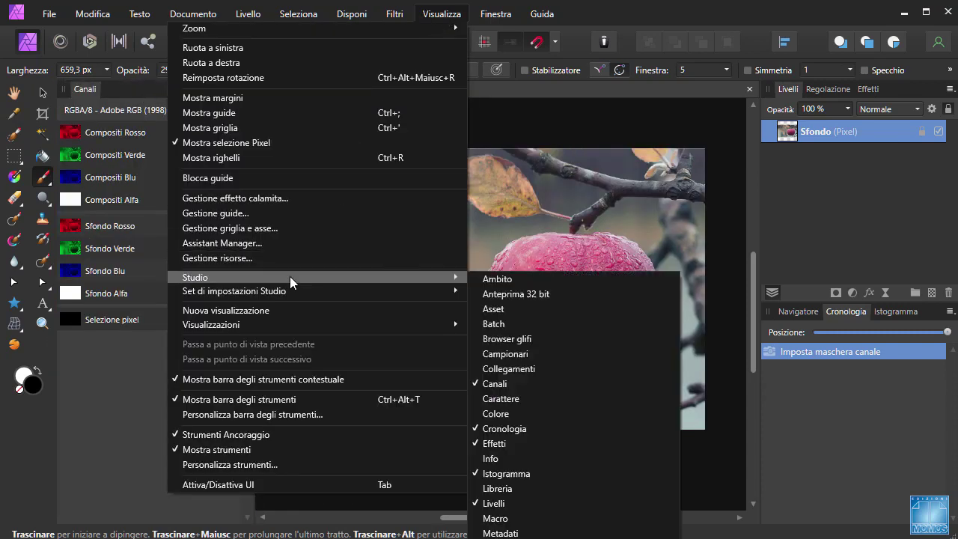
left_click(656, 15)
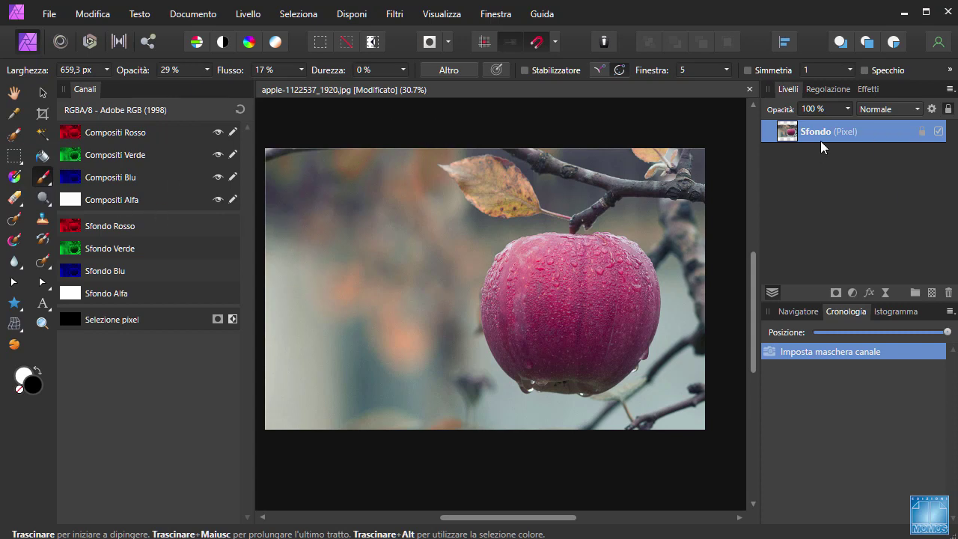
left_click(69, 132, "alt")
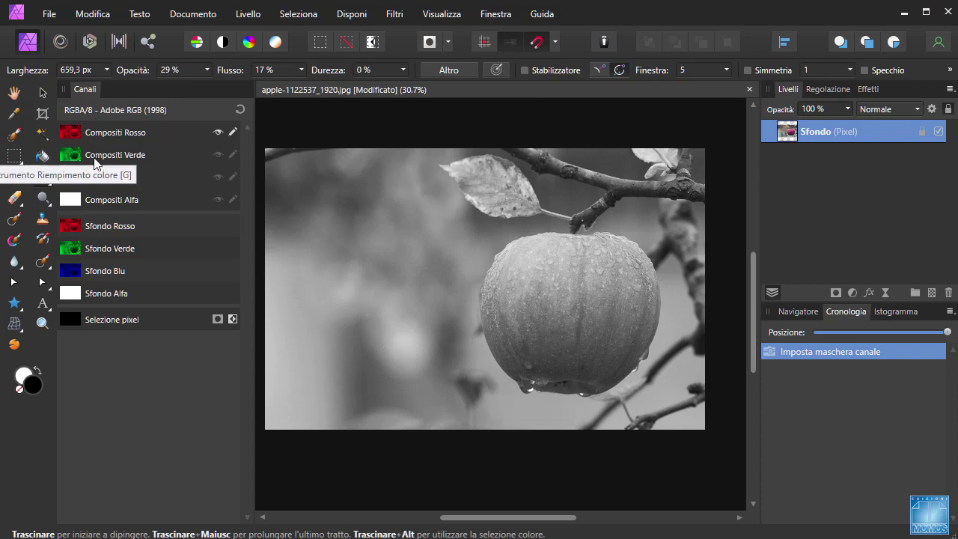
left_click(71, 155, "alt")
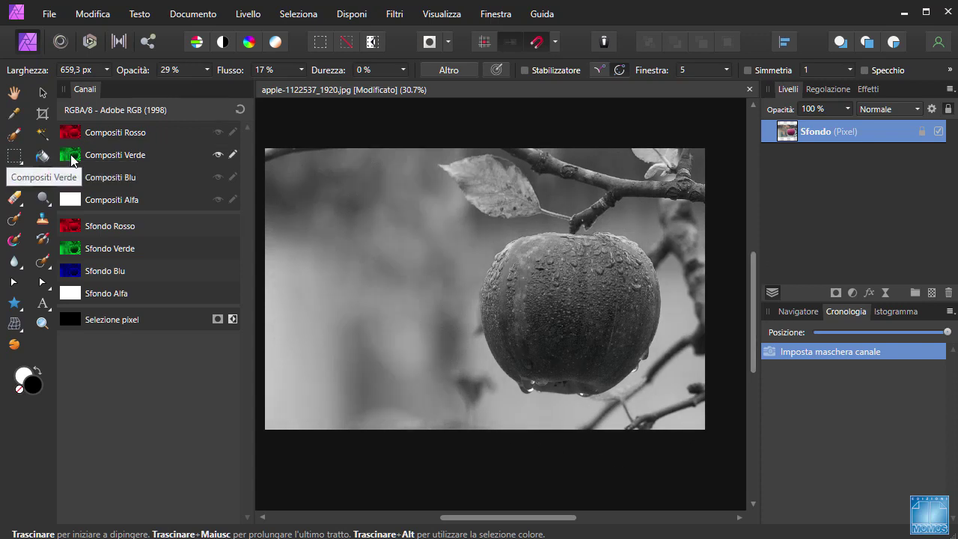
left_click(72, 126, "alt")
left_click(68, 158, "alt")
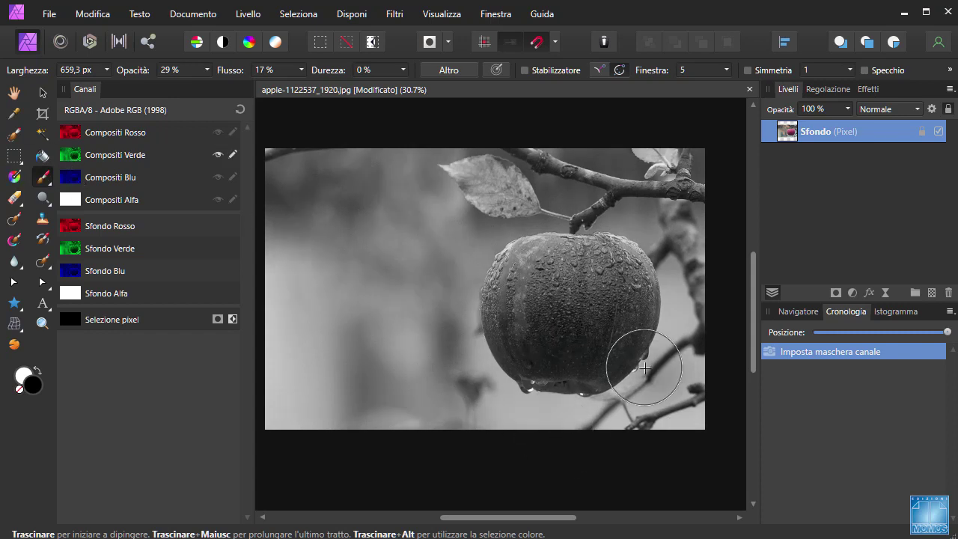
left_click(240, 110)
key("h")
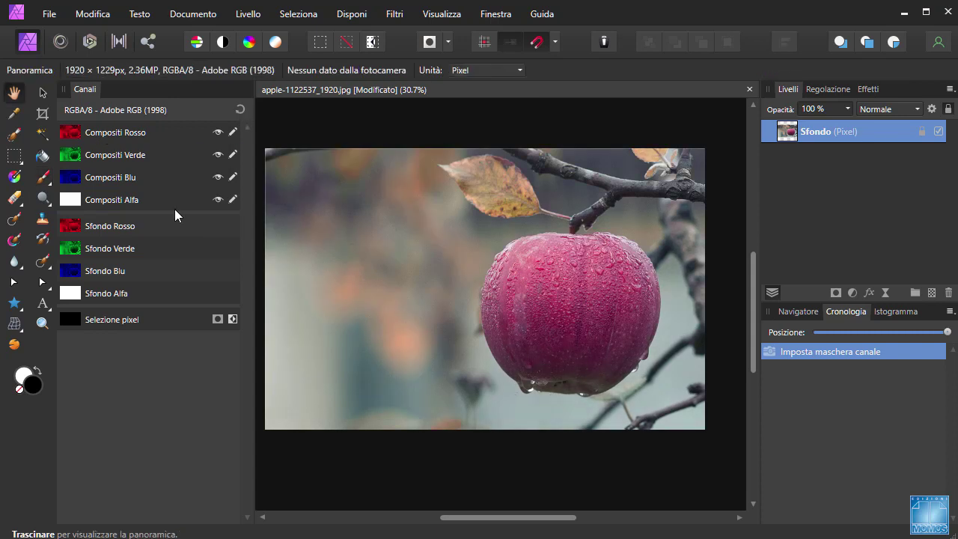
left_click(70, 154, "alt")
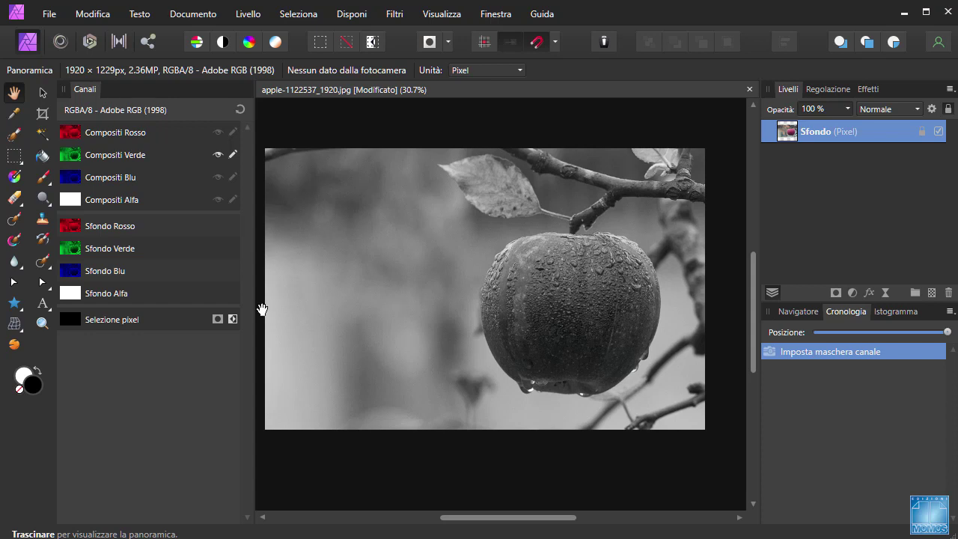
left_click(238, 111)
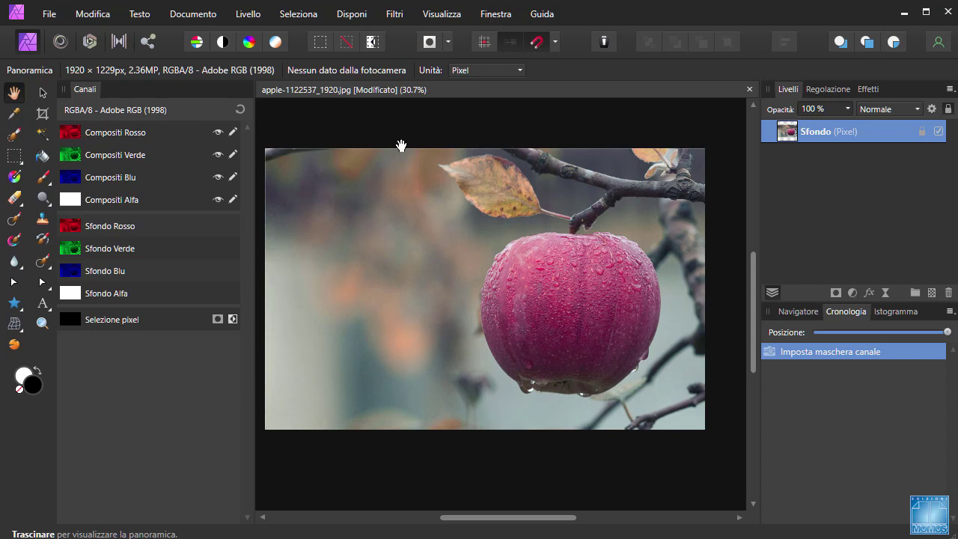
left_click(78, 154)
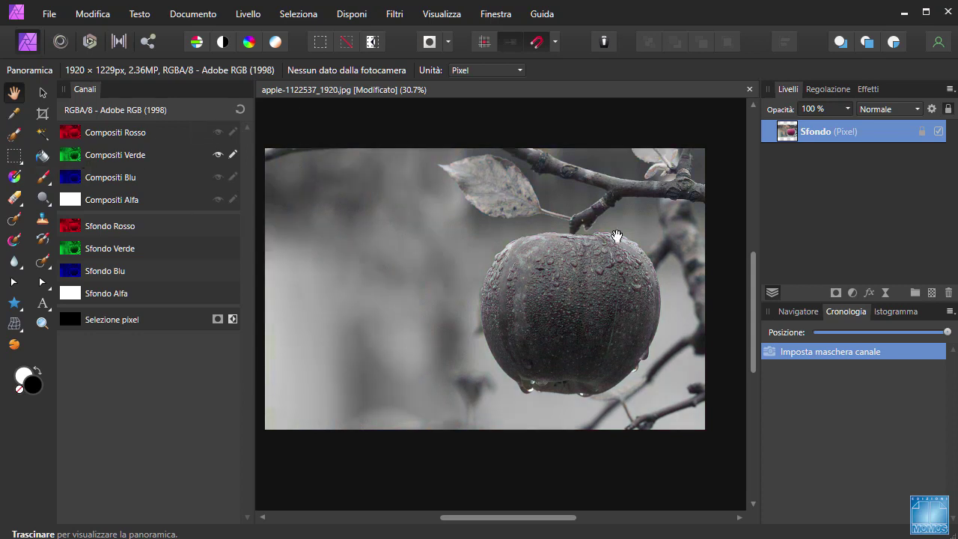
left_click(79, 179)
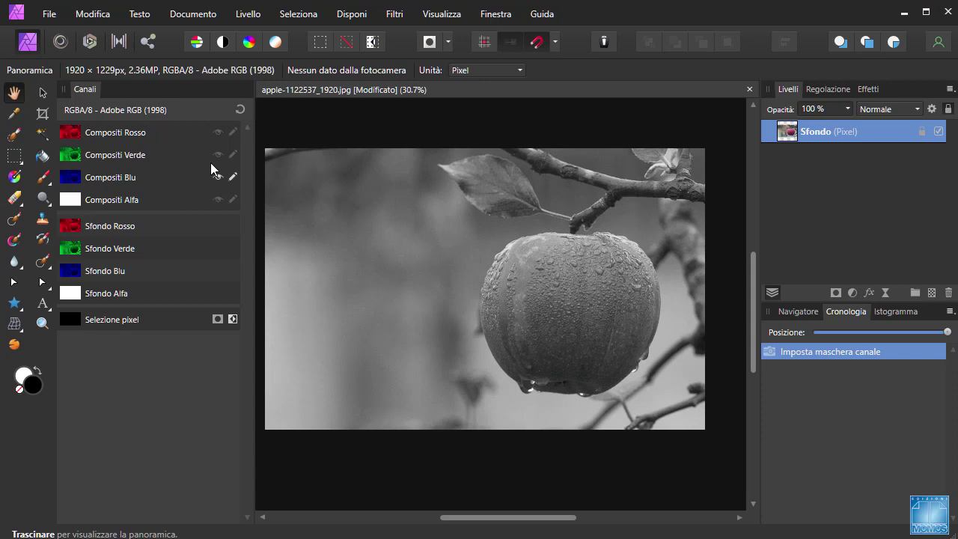
left_click(240, 111)
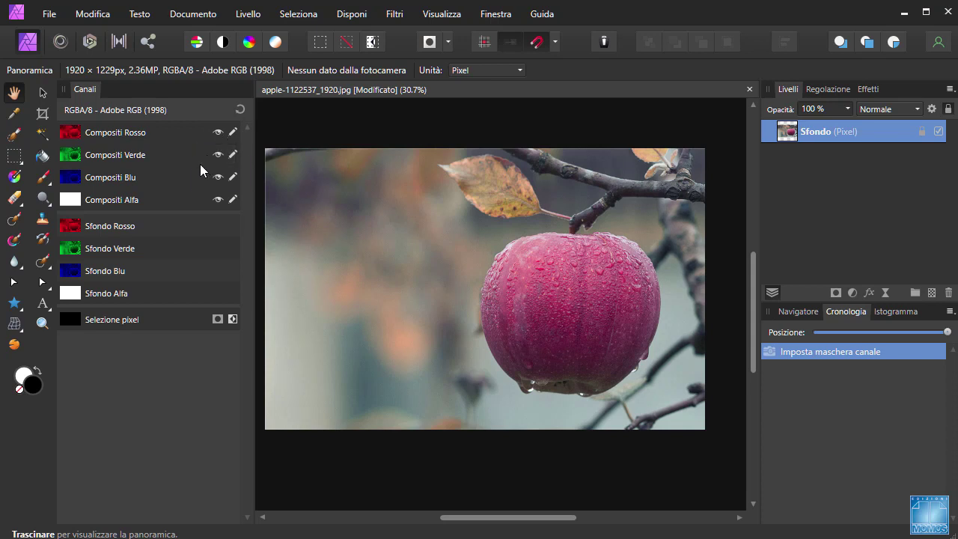
Step: Load Compositi Rosso as a pixel selection and bring up the adjustment types list
right_click(83, 133)
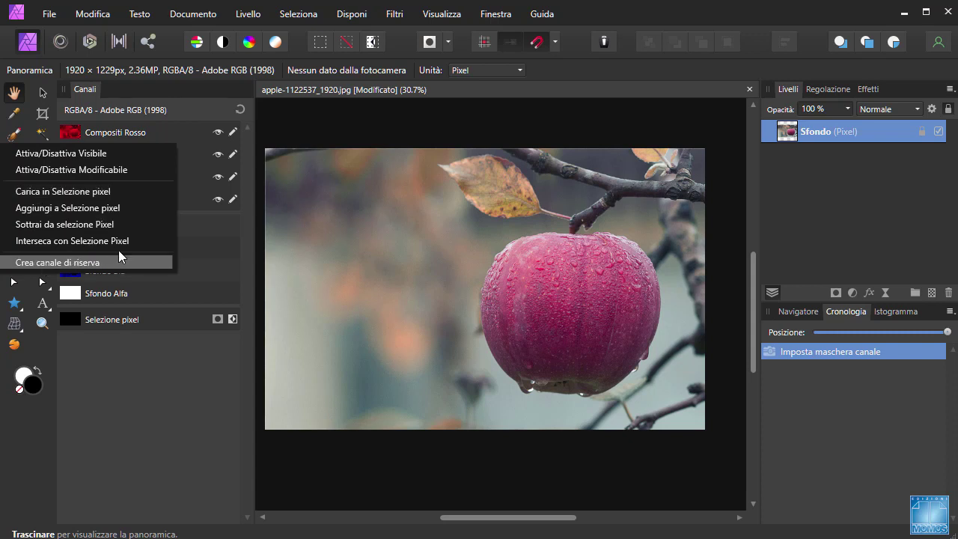
left_click(87, 192)
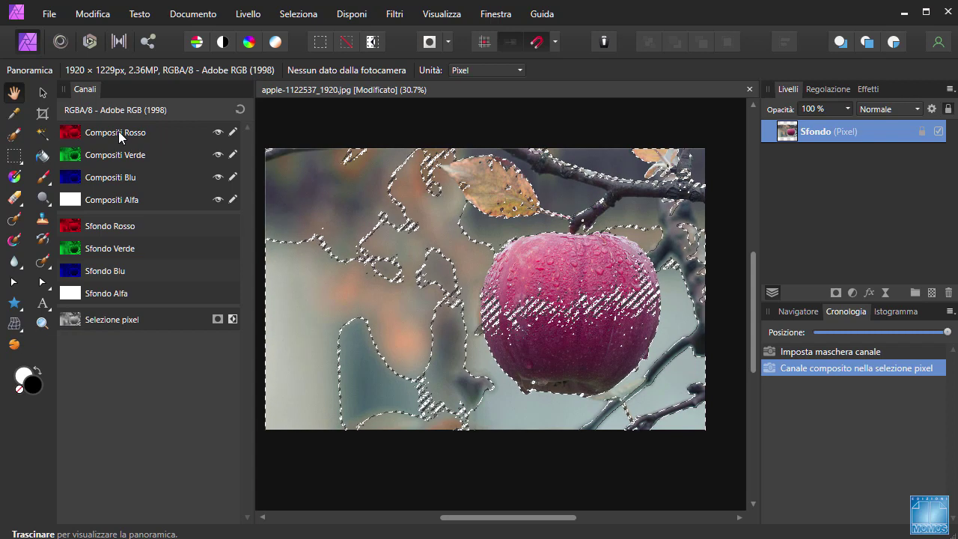
left_click(850, 292)
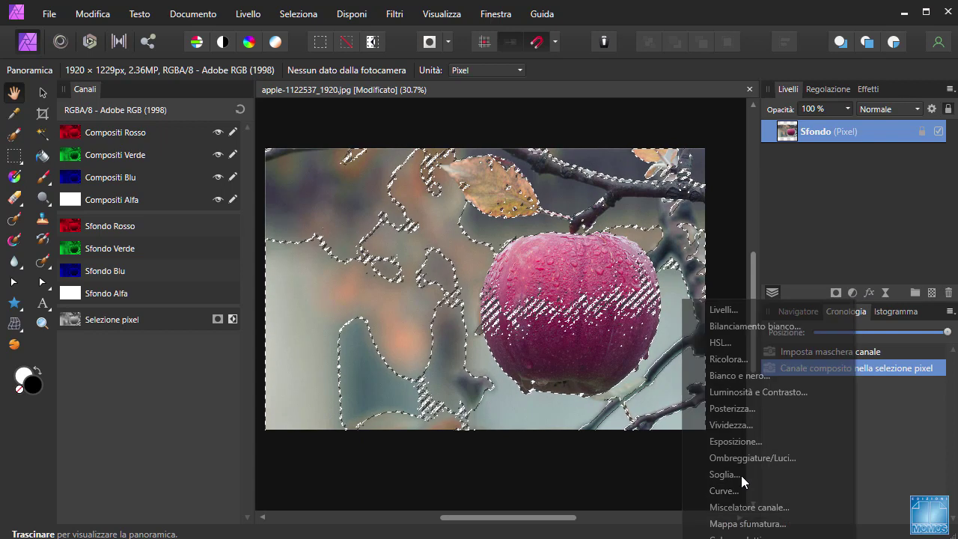
Step: Add a Curves adjustment through the red selection with a brightening S-shaped curve
left_click(734, 489)
left_click_drag(695, 361, 768, 258)
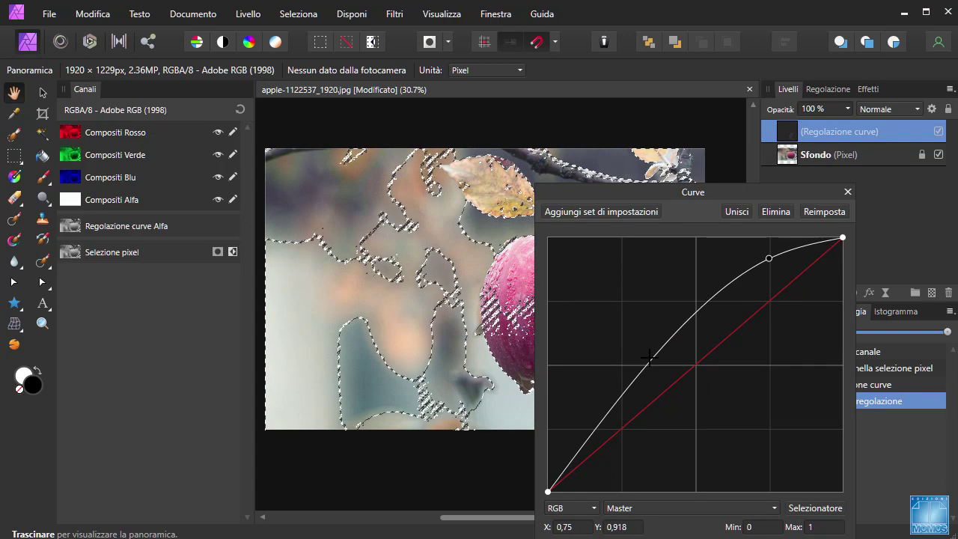
left_click_drag(648, 378, 644, 441)
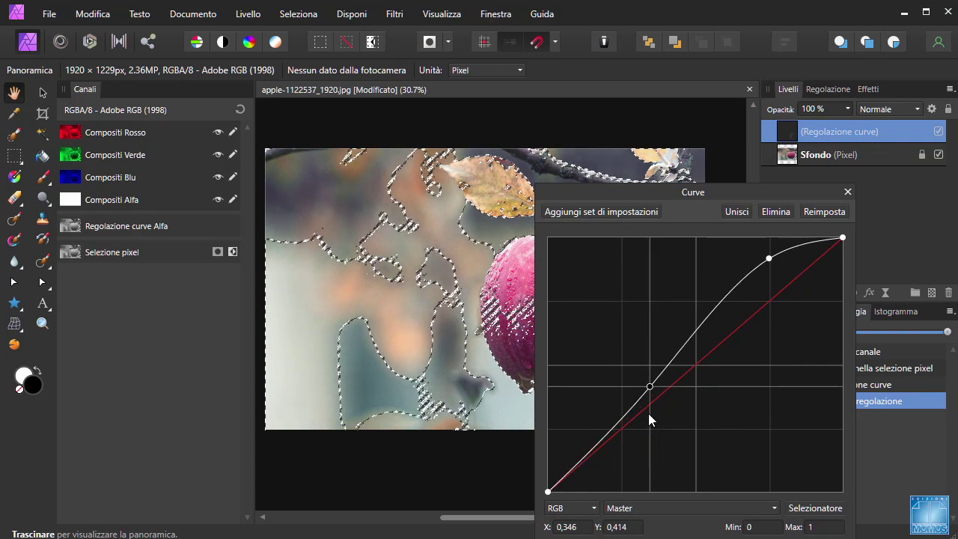
left_click(846, 192)
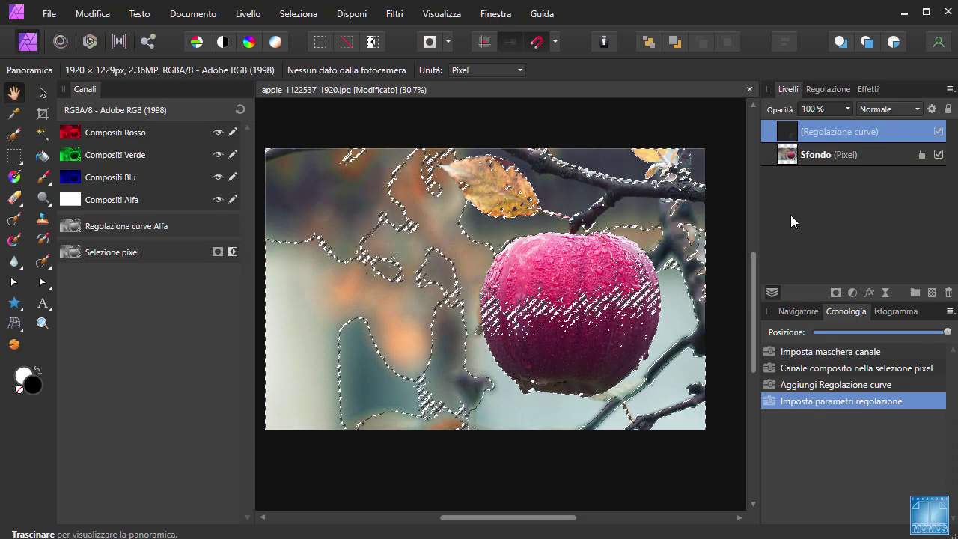
Step: Clear the selection, view the Curves layer's mask in greyscale, then delete the layer
key("ctrl+d")
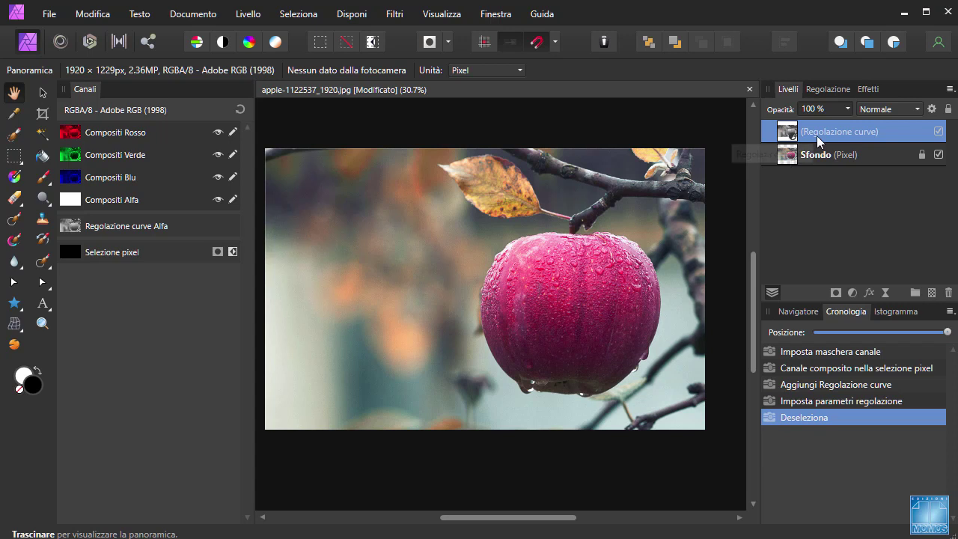
left_click(789, 140, "alt")
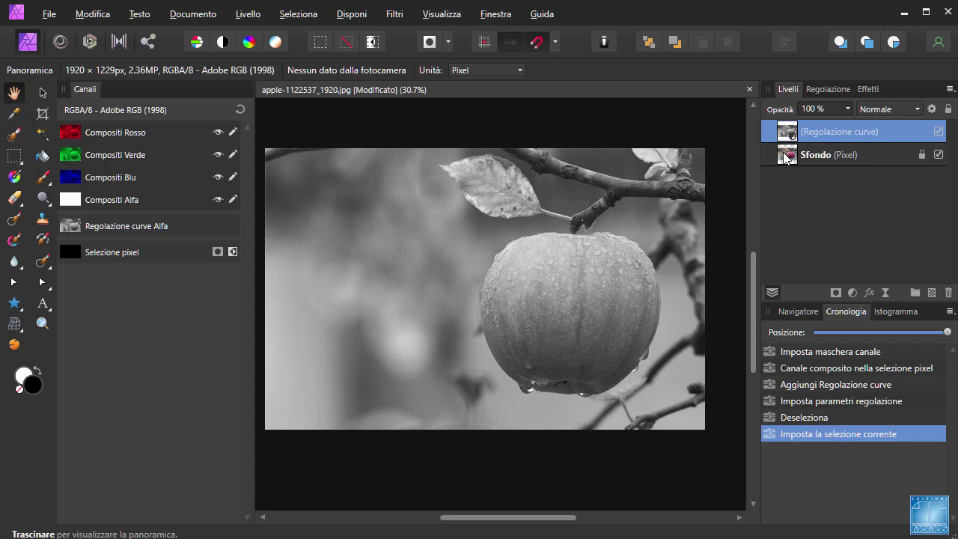
left_click(948, 292)
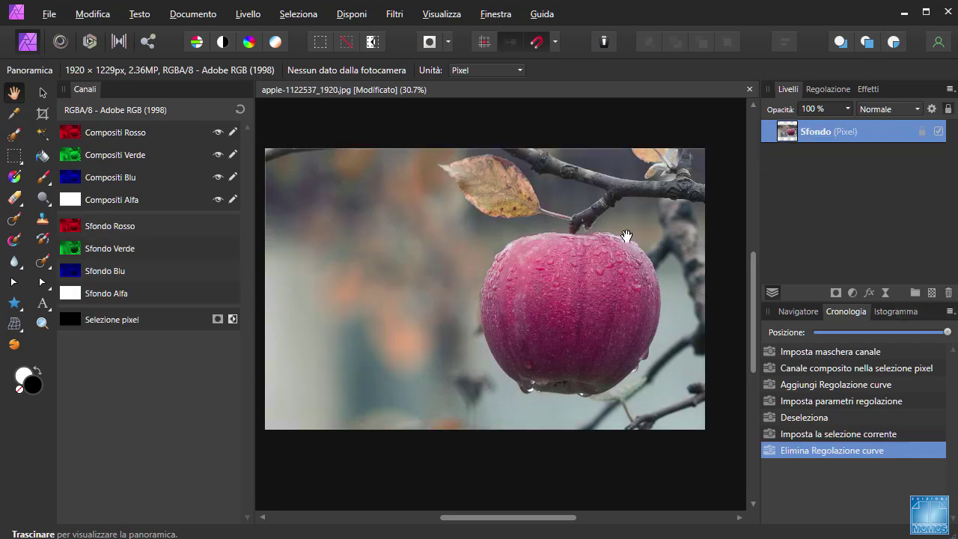
Step: Create a spare channel from Compositi Rosso, rename it 'rosso', and preview it in greyscale
right_click(131, 133)
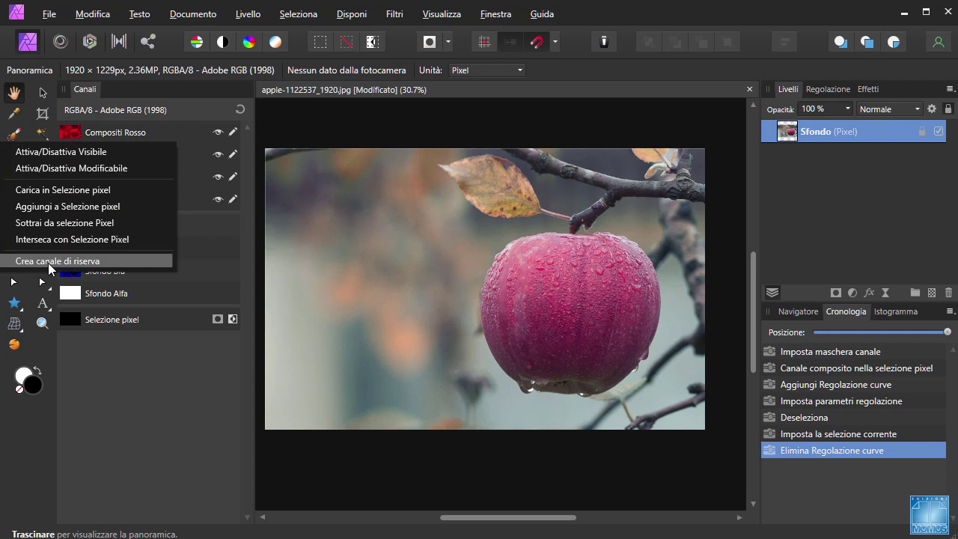
left_click(91, 261)
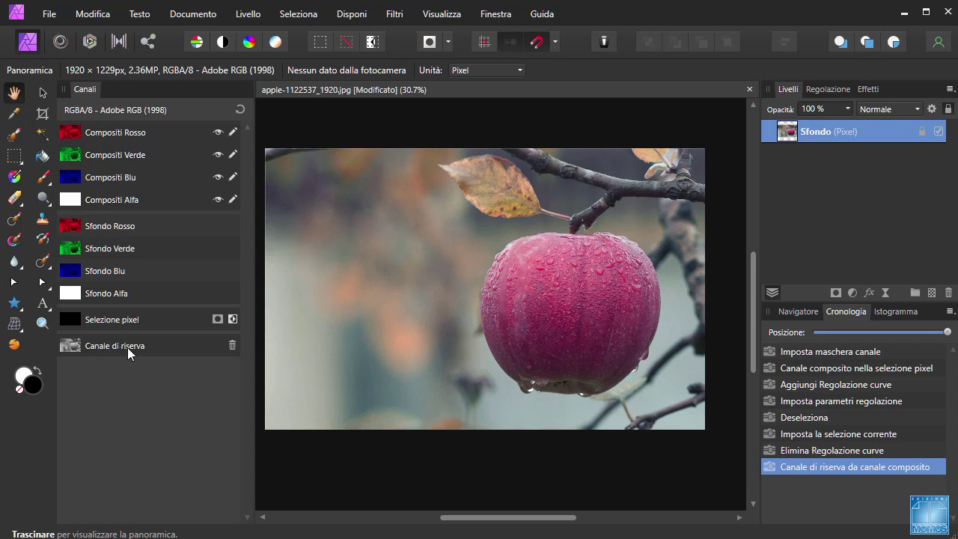
right_click(127, 347)
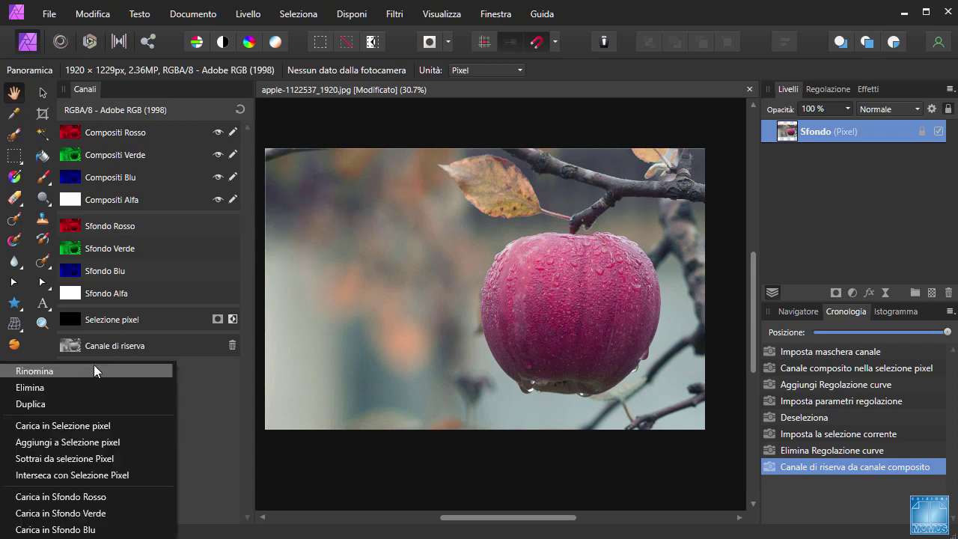
left_click(94, 367)
type("rosso")
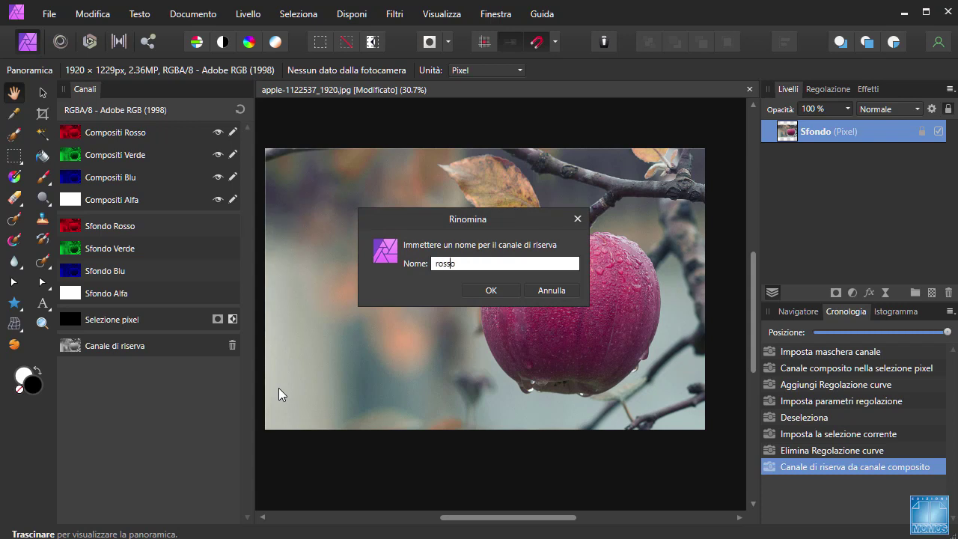
key("Return")
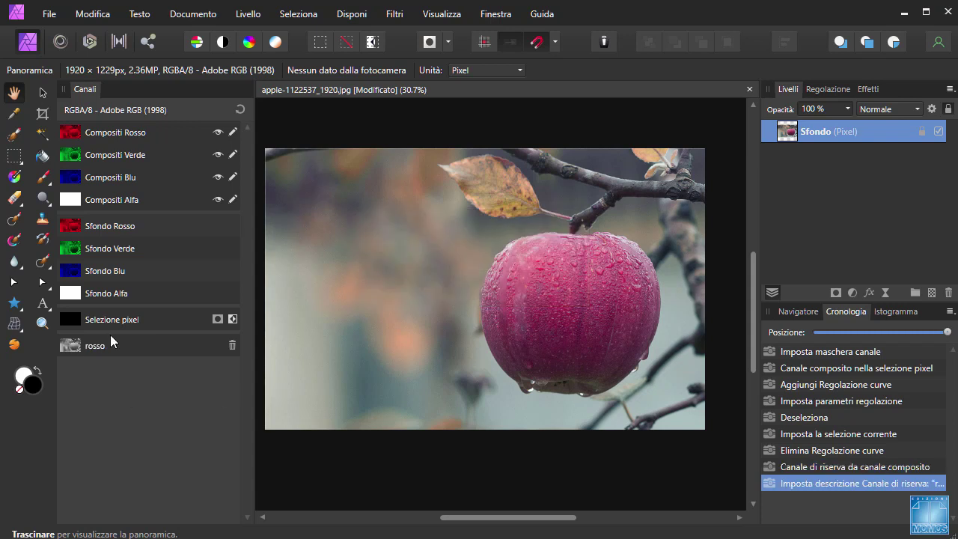
left_click(70, 345)
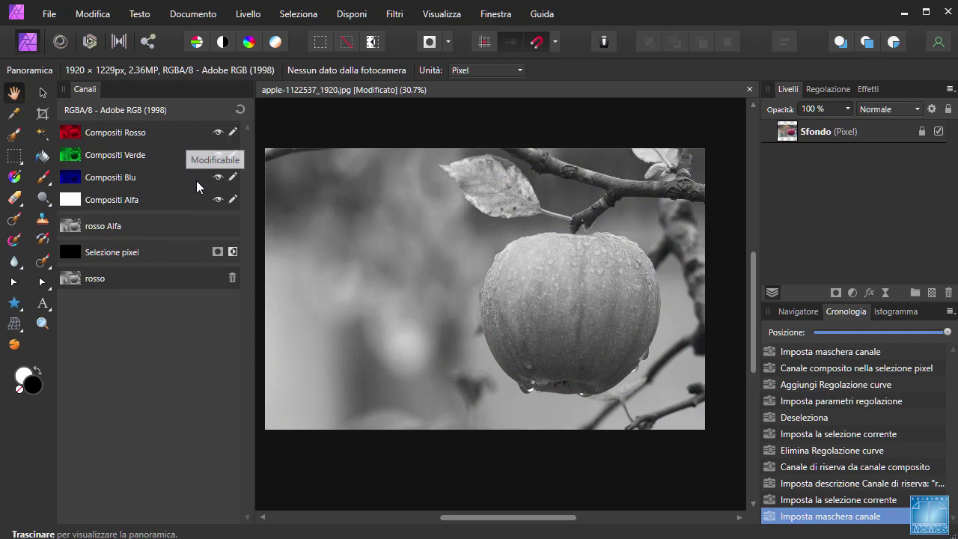
left_click(816, 135)
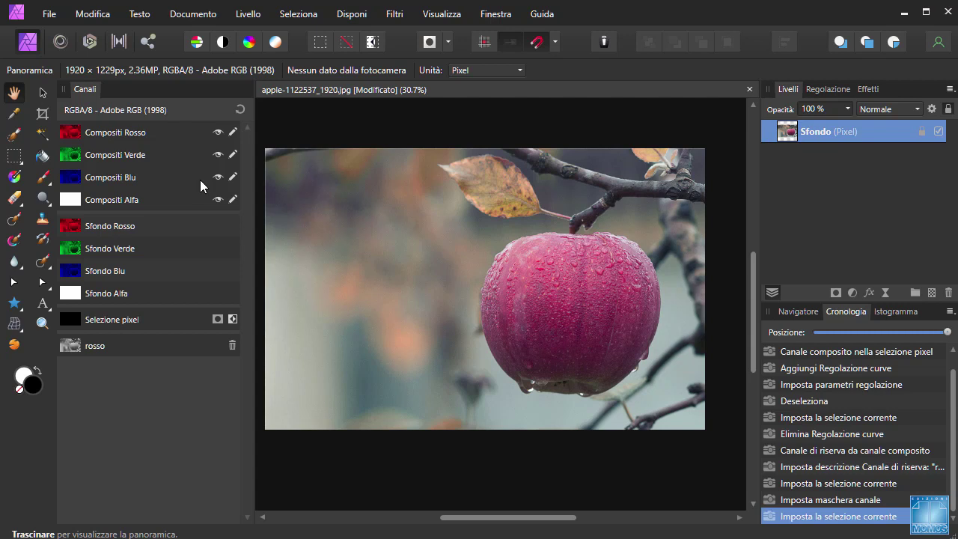
Step: Paint two Selection Brush strokes over the apple, covering its left side too
left_click(14, 135)
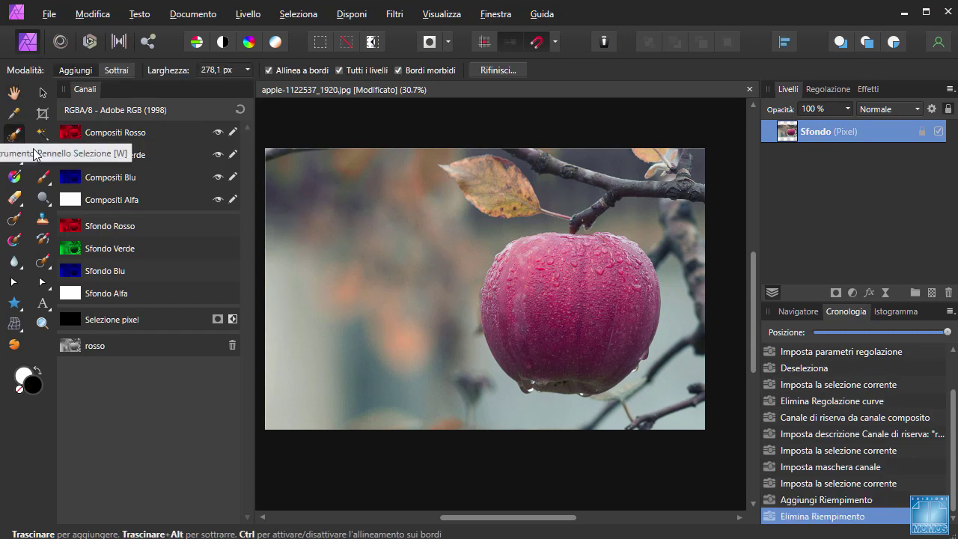
mouse_move(530, 335)
left_mouse_down()
mouse_move(521, 307)
mouse_move(531, 282)
mouse_move(596, 297)
left_mouse_up()
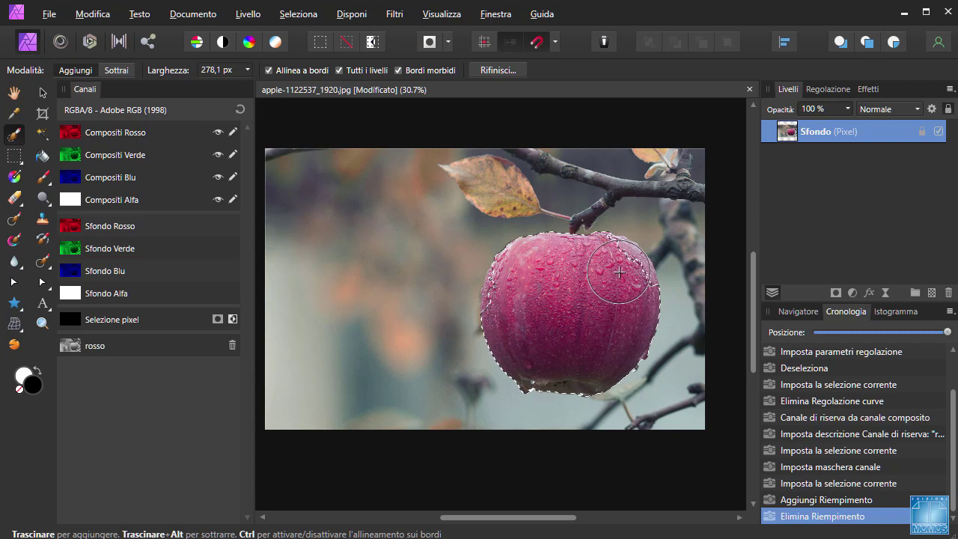
mouse_move(558, 327)
left_mouse_down()
mouse_move(459, 278)
mouse_move(525, 297)
left_mouse_up()
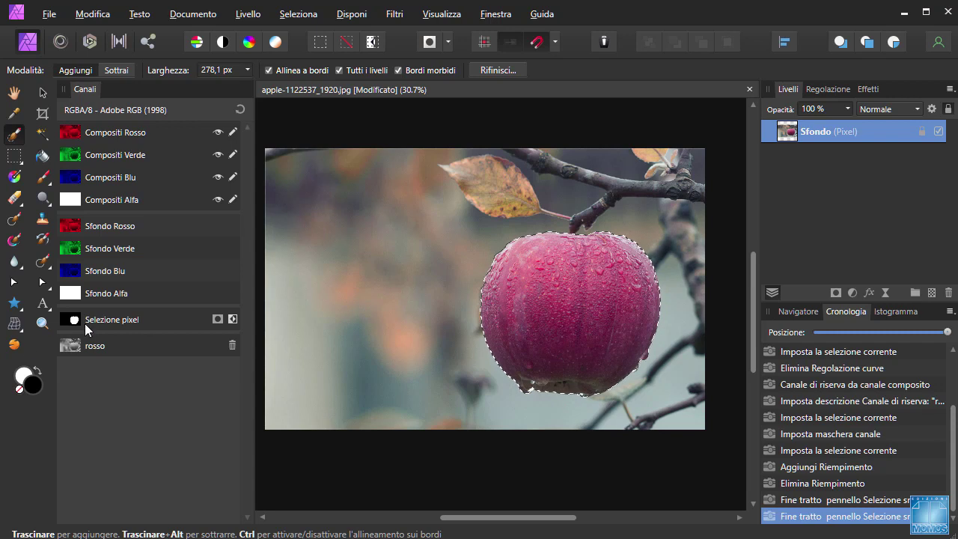
Step: Create a spare channel from Selezione pixel and rename it 'mela'
right_click(136, 323)
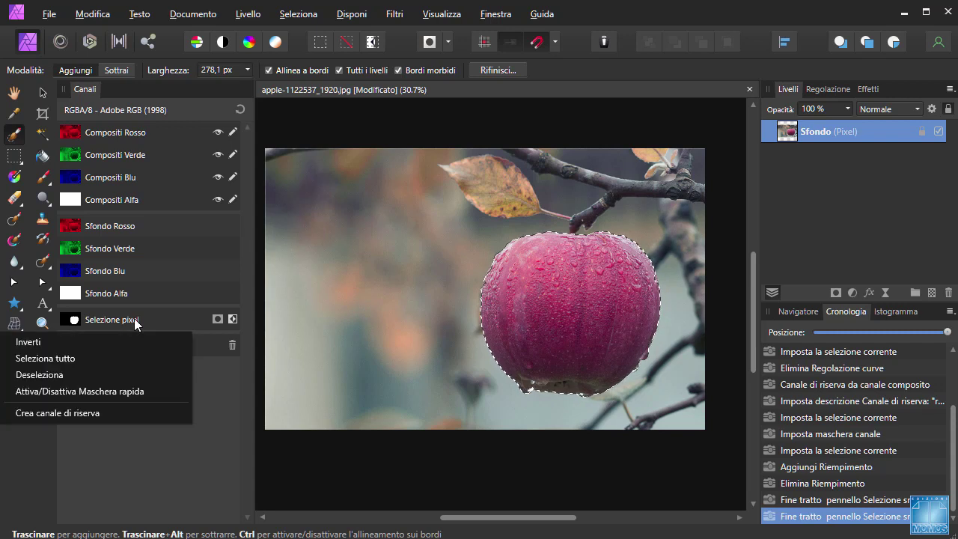
left_click(91, 410)
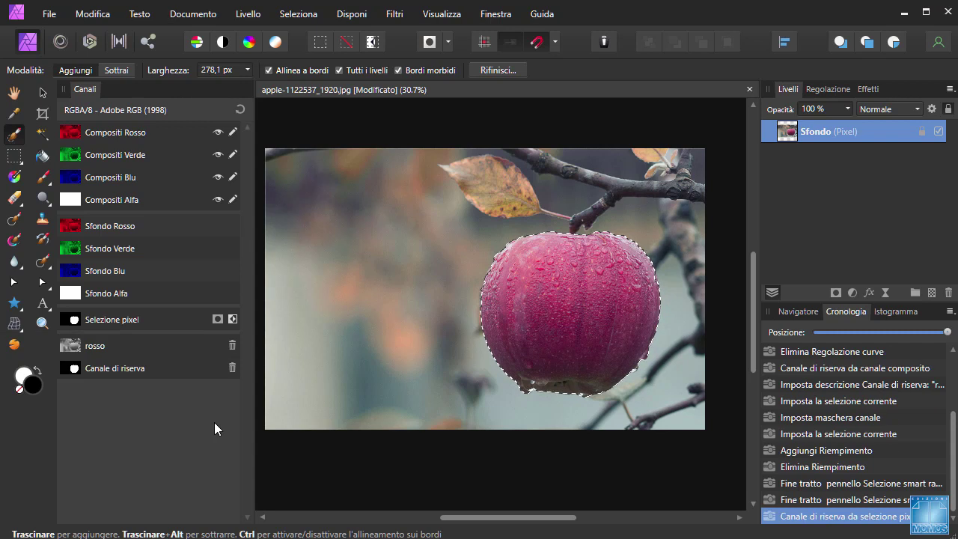
right_click(123, 366)
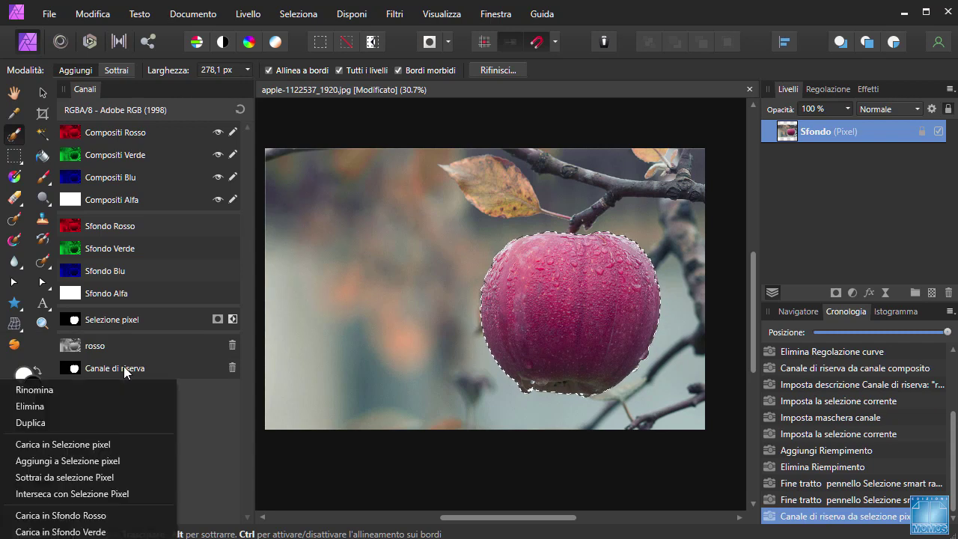
left_click(85, 387)
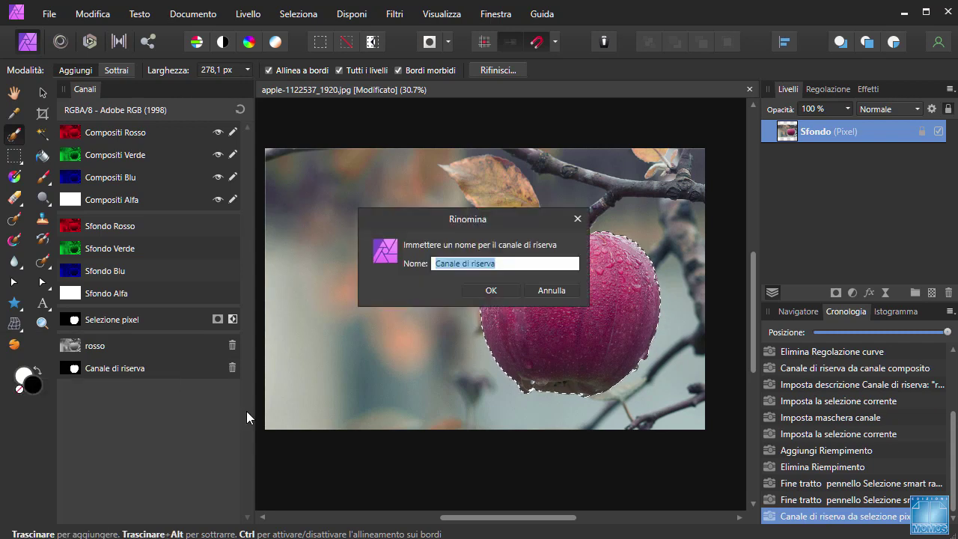
type("mela")
key("Return")
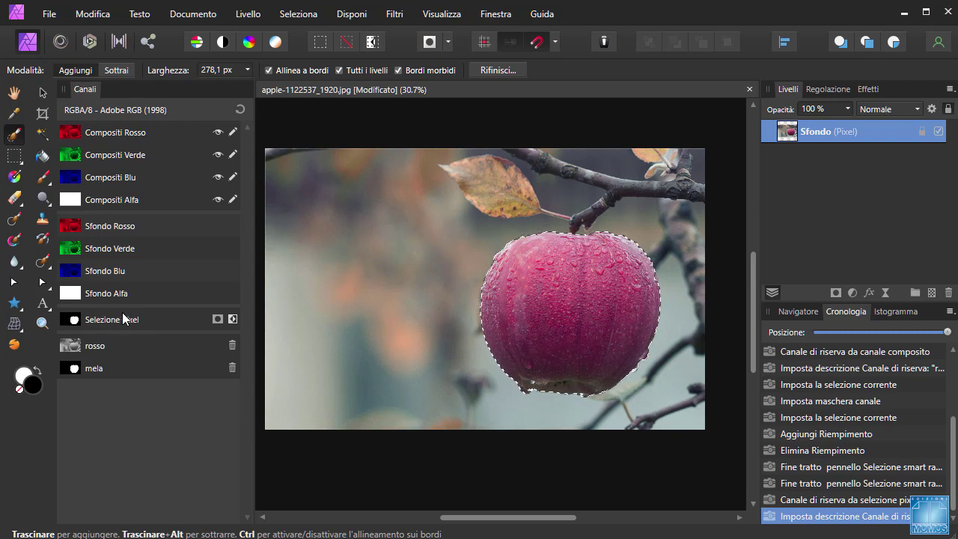
Step: Invert Selezione pixel to the background and store it as spare channel 'sfondo mela'
left_click(233, 320)
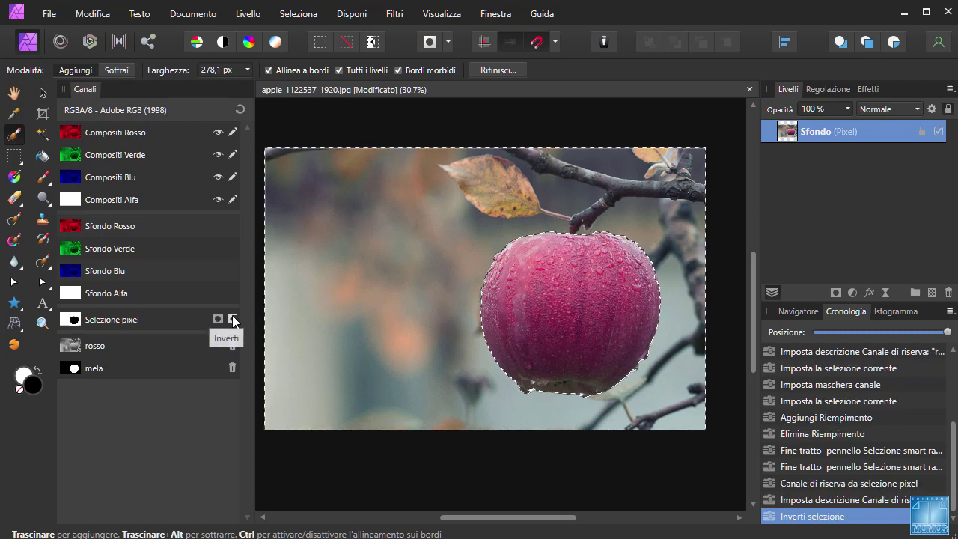
right_click(134, 321)
left_click(92, 409)
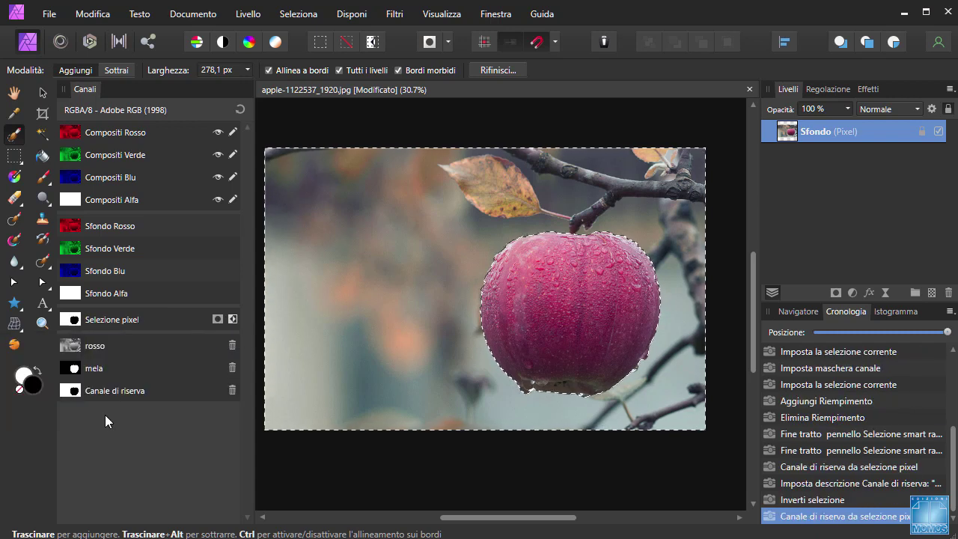
right_click(106, 387)
left_click(102, 409)
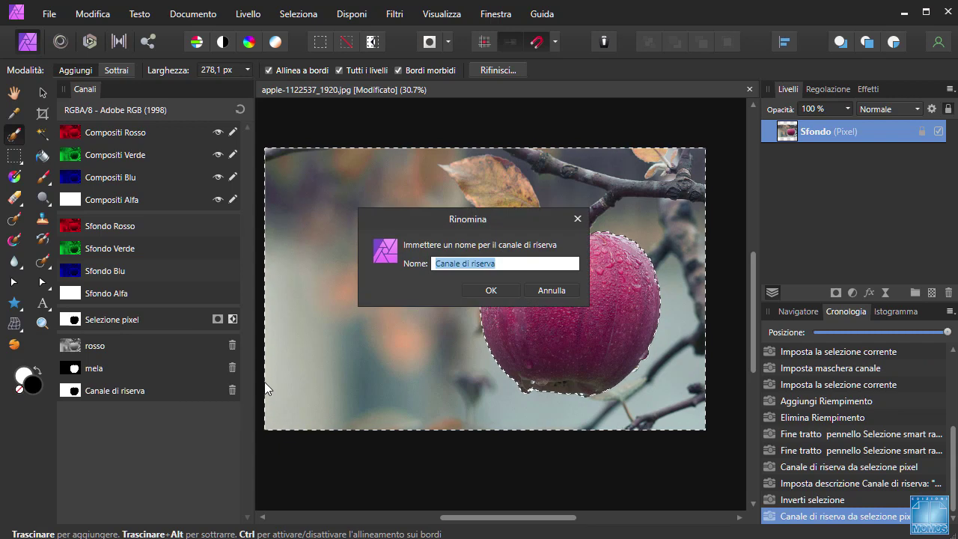
type("sfon")
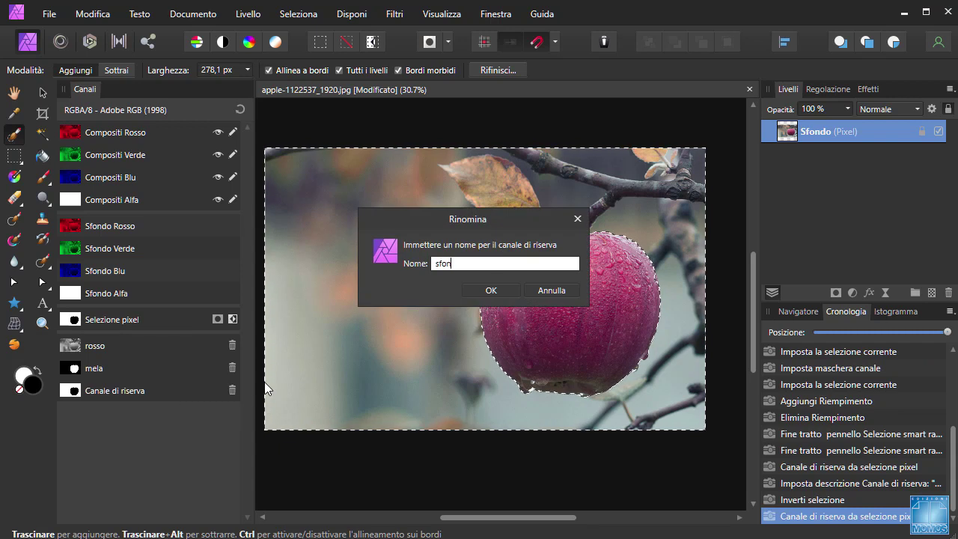
type("do mela")
key("Return")
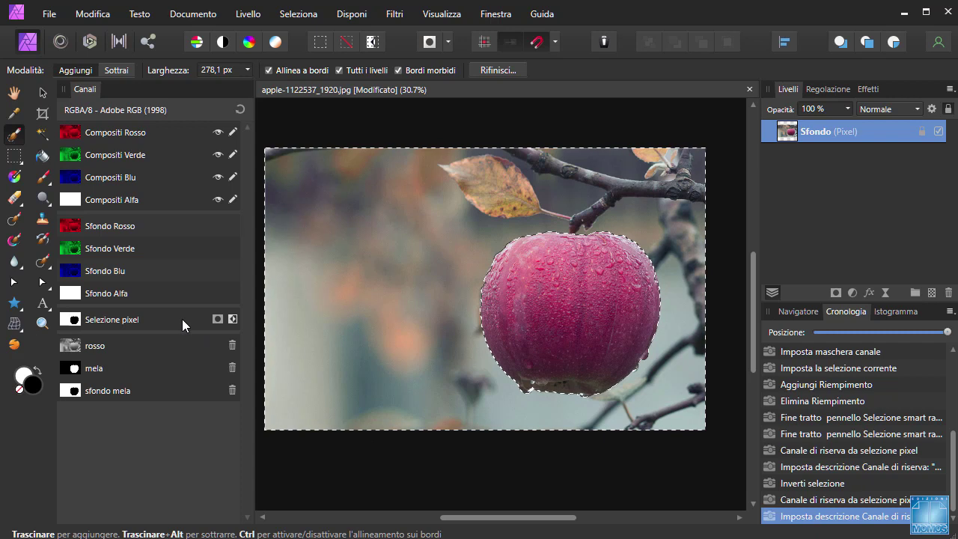
Step: Invert the selection back to the apple, checking it with Maschera rapida on, then off
left_click(236, 318)
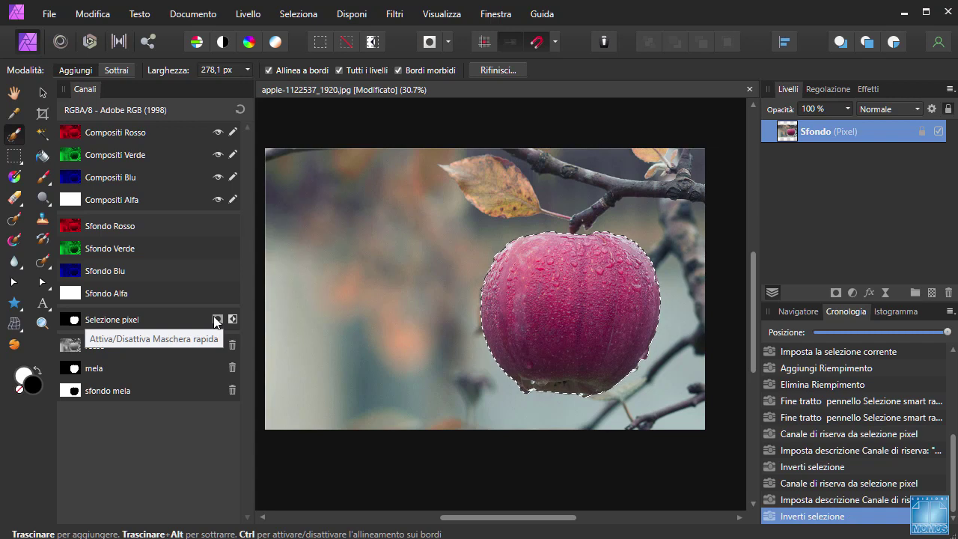
left_click(217, 319)
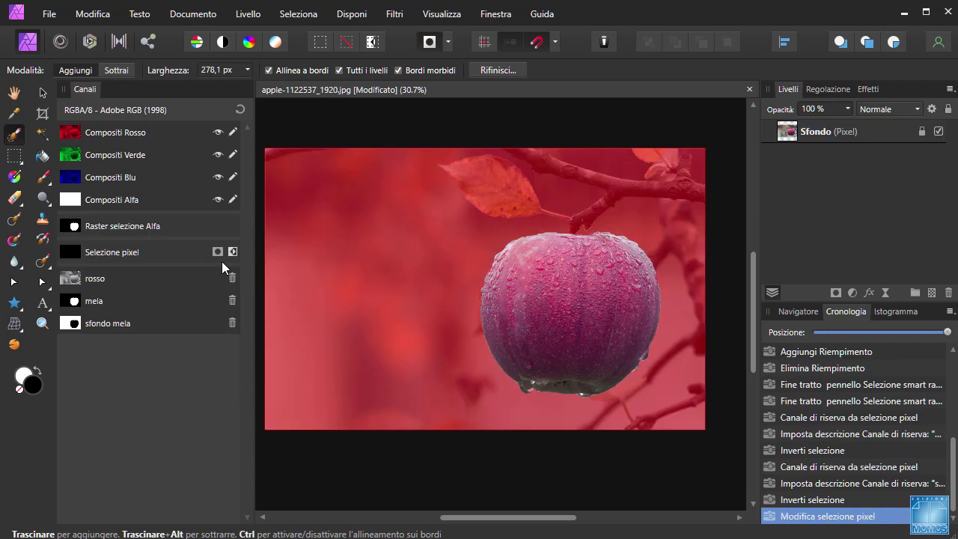
right_click(148, 253)
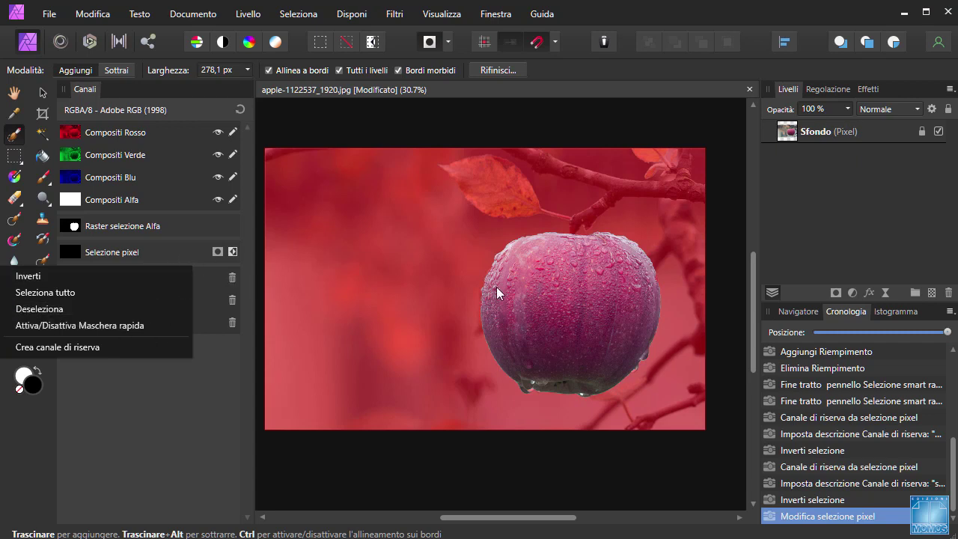
left_click(218, 252)
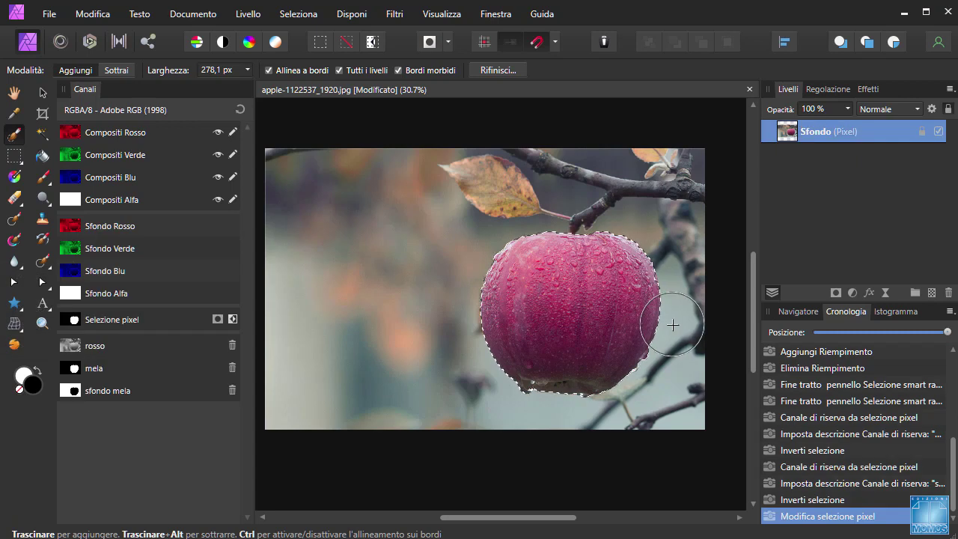
Step: Duplicate the selected apple with Ctrl+J, name the layer 'mela duplicata', then deselect
key("ctrl+j")
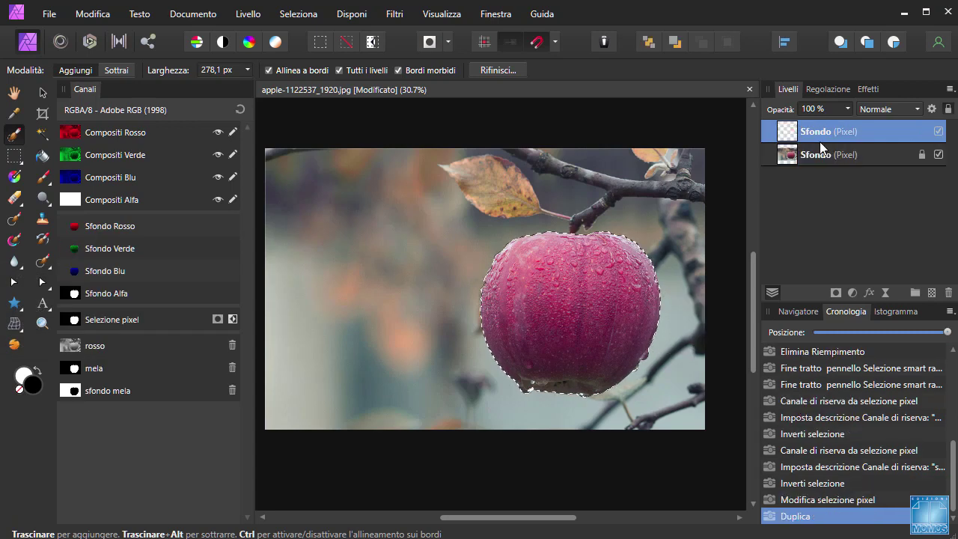
double_click(820, 131)
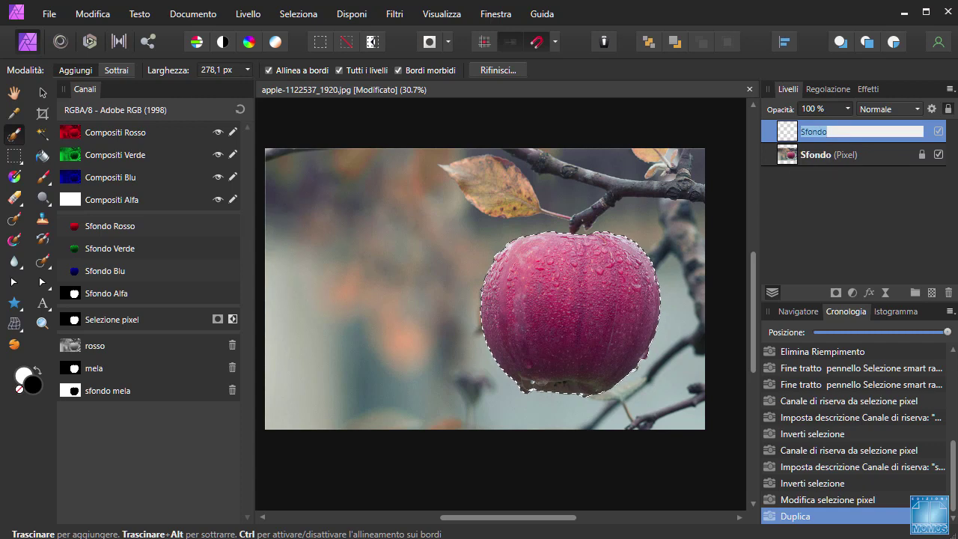
type("mela")
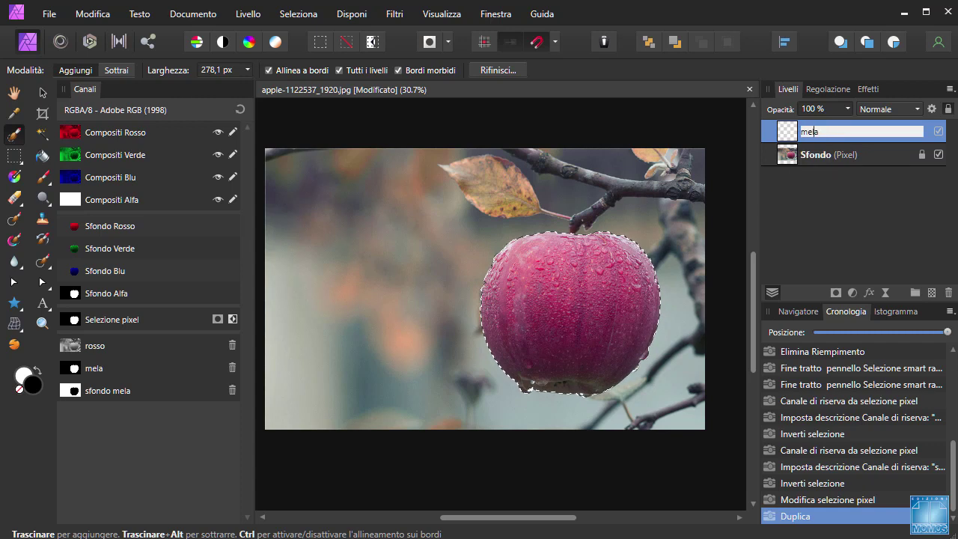
type(" duplicata")
key("Return")
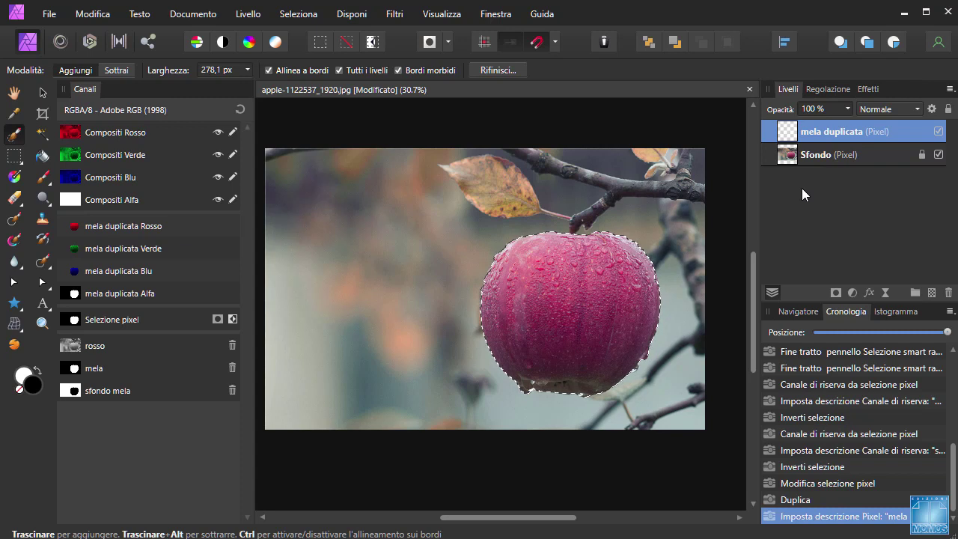
key("ctrl+d")
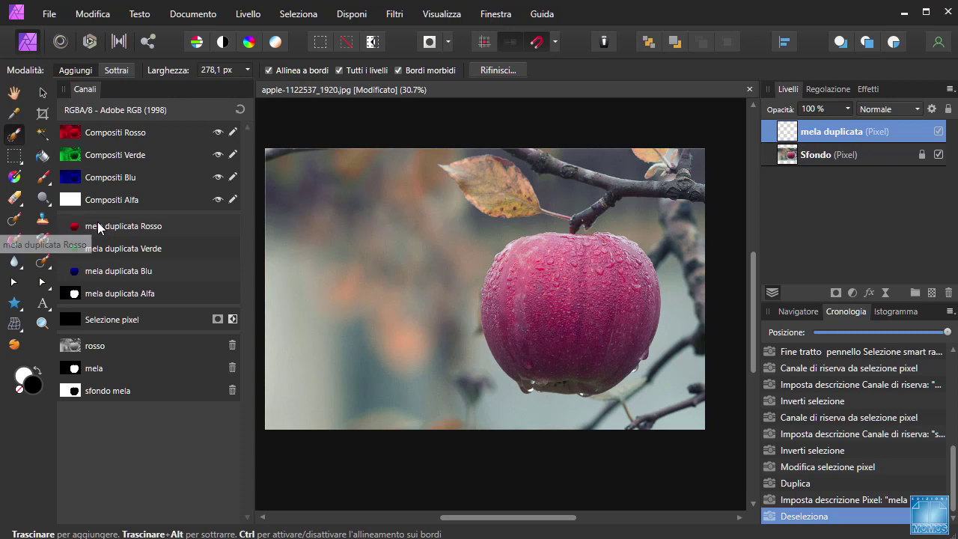
right_click(98, 228)
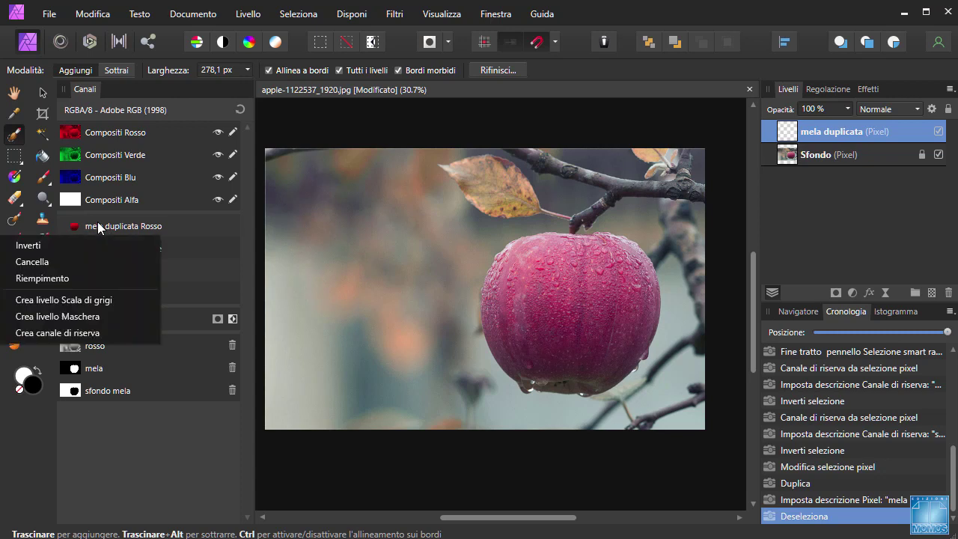
left_click(92, 330)
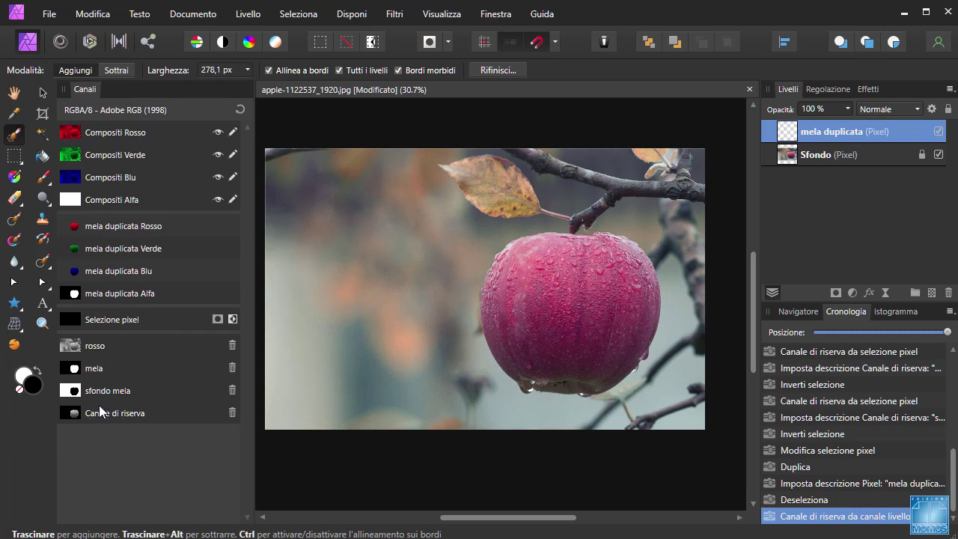
left_click(76, 411)
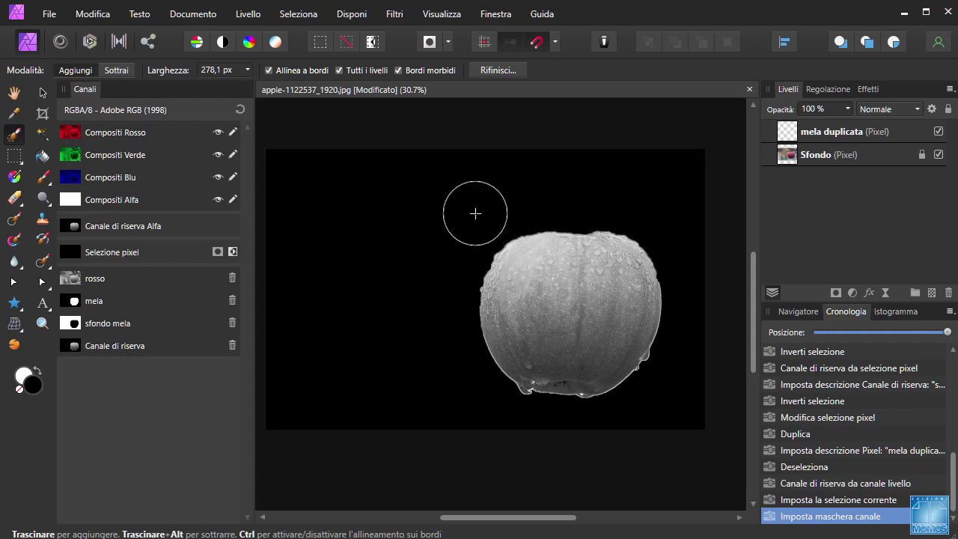
left_click(232, 345)
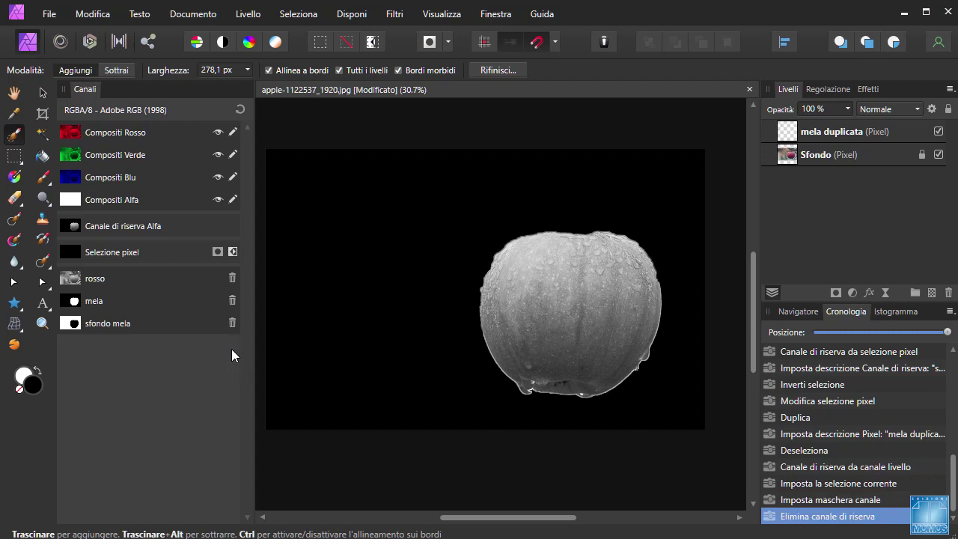
left_click(793, 134)
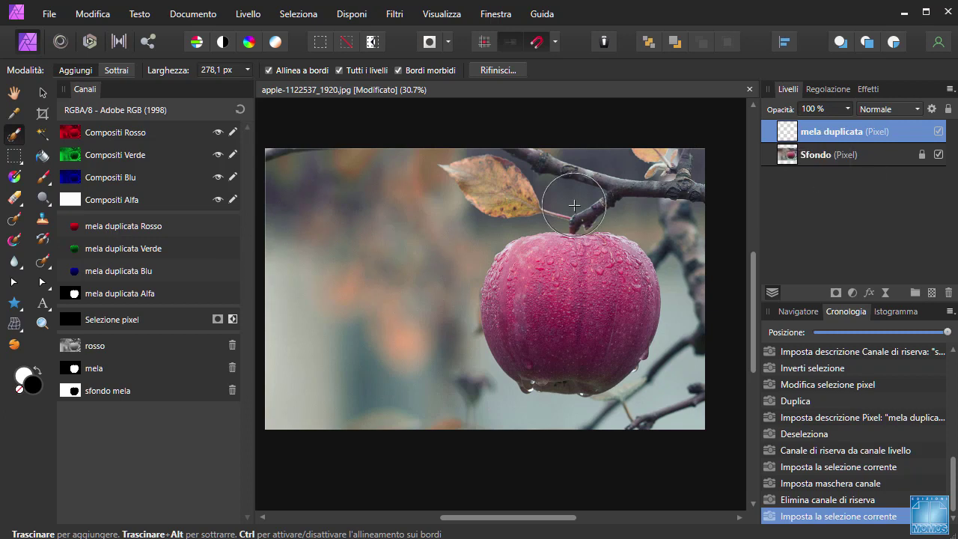
Step: Hide the green, blue and alpha composite channels to view red alone in greyscale
right_click(130, 225)
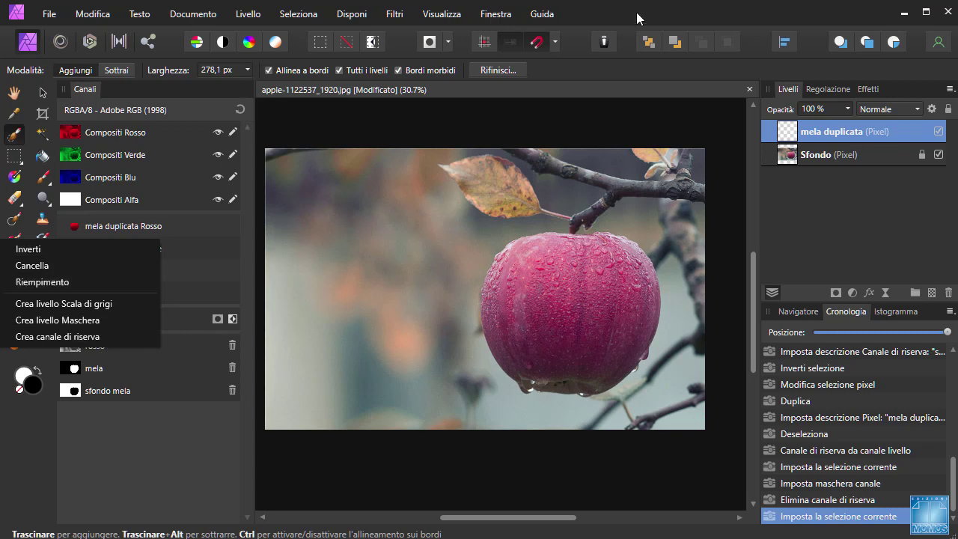
left_click(315, 90)
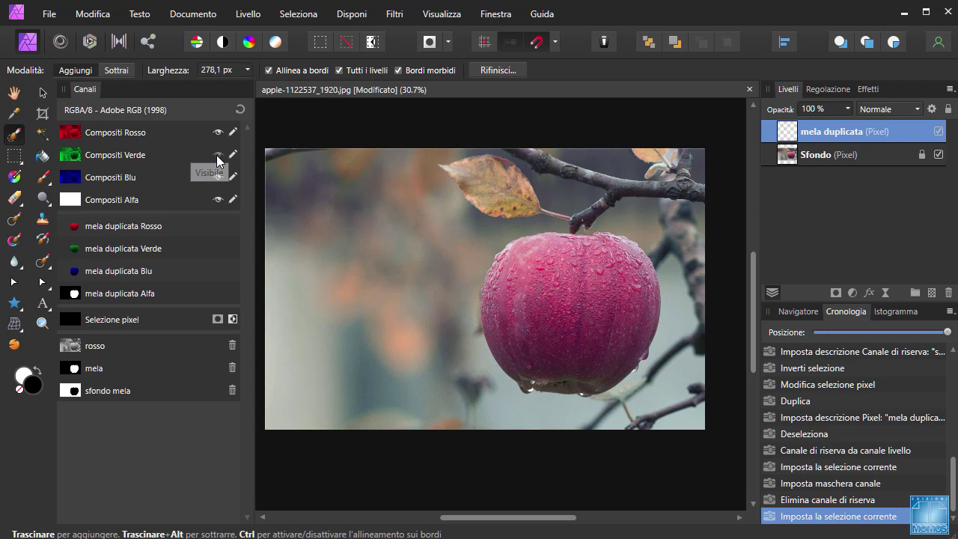
left_click(218, 154)
left_click(217, 177)
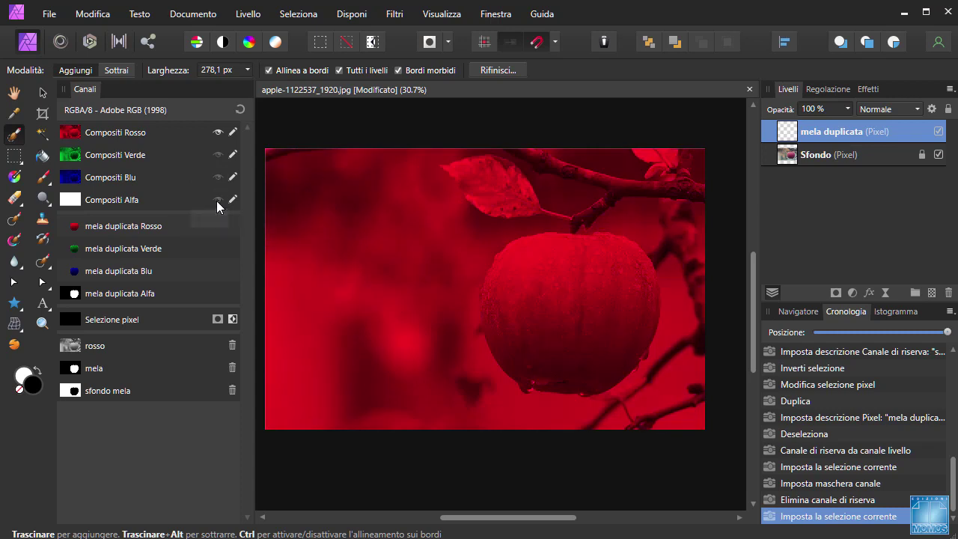
left_click(217, 200)
left_click(216, 196)
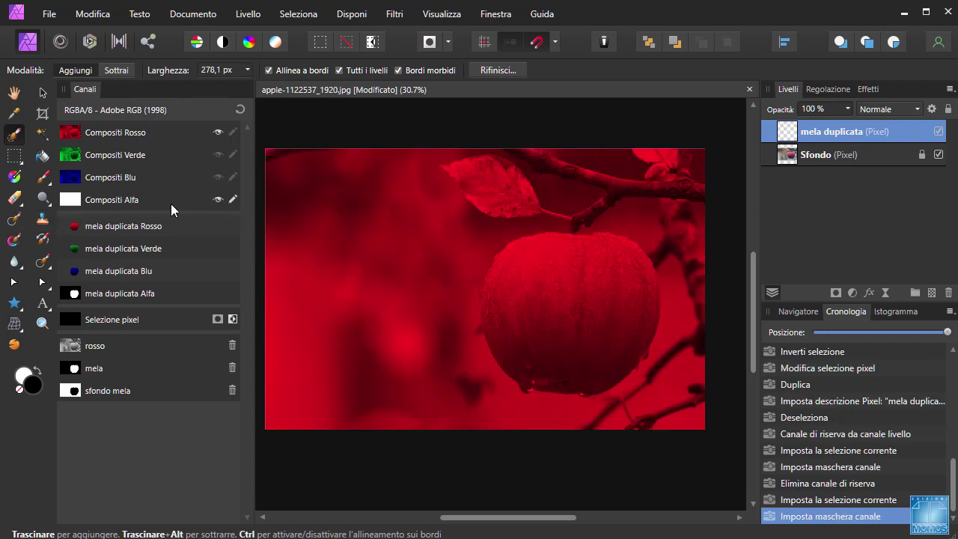
left_click(217, 200)
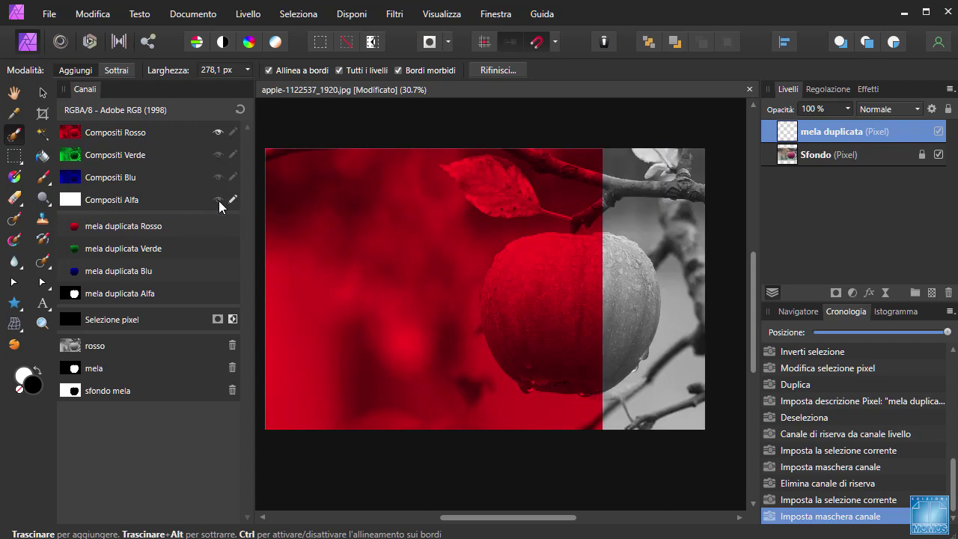
Step: Make Compositi Rosso editable and show the green and blue channels again
left_click(232, 131)
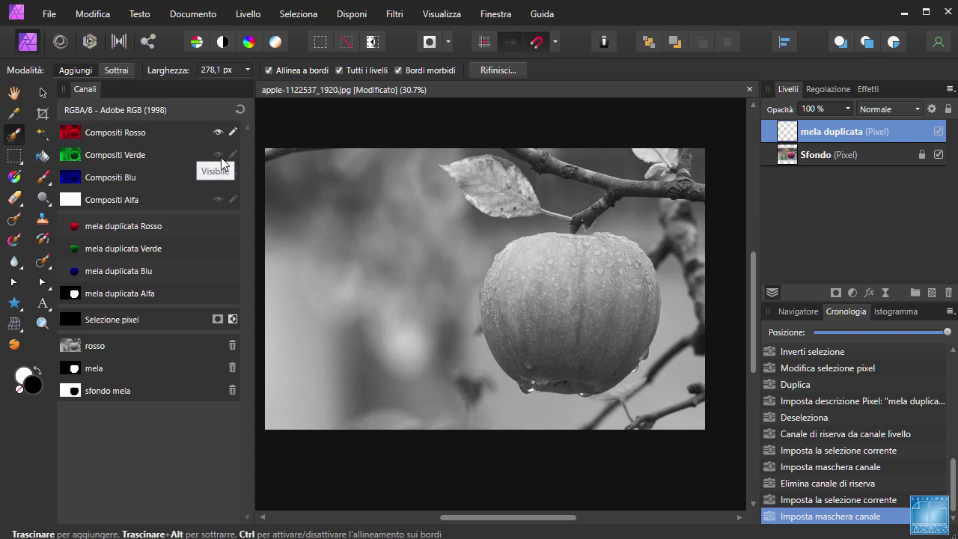
left_click(217, 154)
left_click(217, 176)
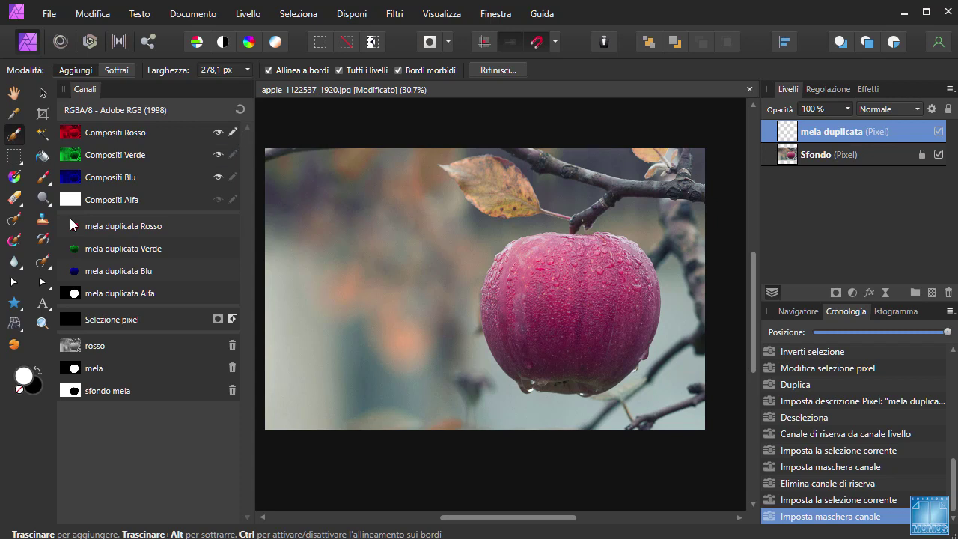
Step: Deselect, try a brush stroke on the apple's upper-left, then undo it
key("ctrl+d")
left_click(43, 177)
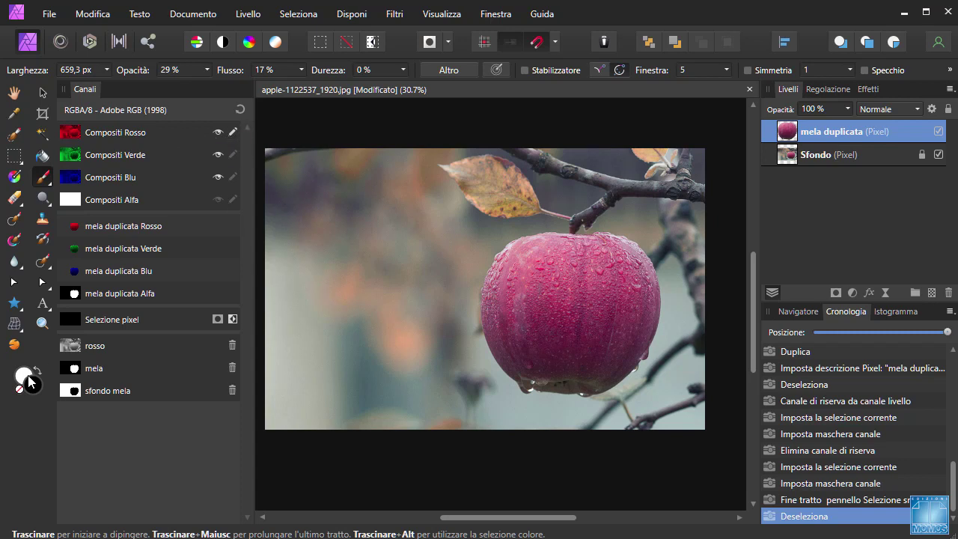
mouse_move(516, 255)
left_mouse_down()
mouse_move(587, 347)
mouse_move(546, 320)
mouse_move(519, 285)
mouse_move(552, 344)
mouse_move(526, 315)
mouse_move(603, 331)
mouse_move(522, 273)
left_mouse_up()
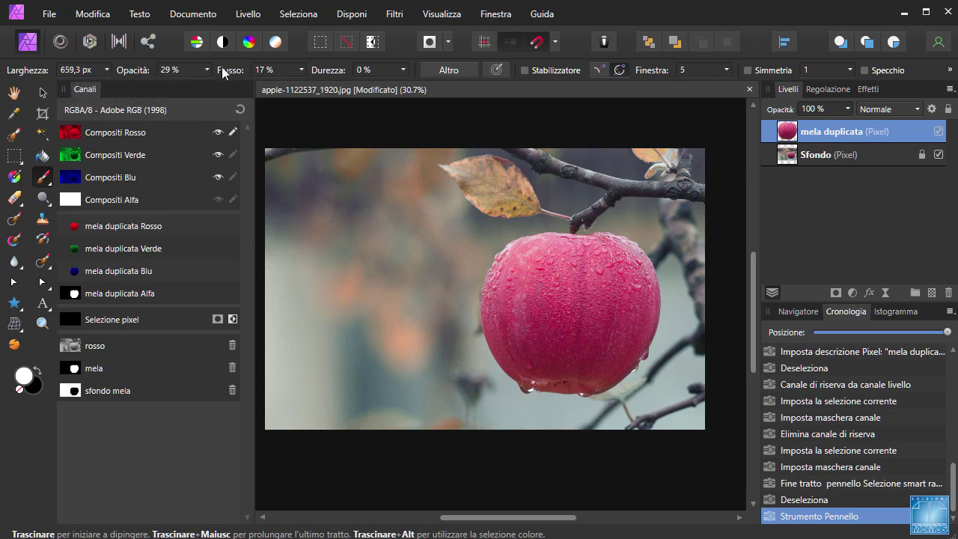
key("ctrl+z")
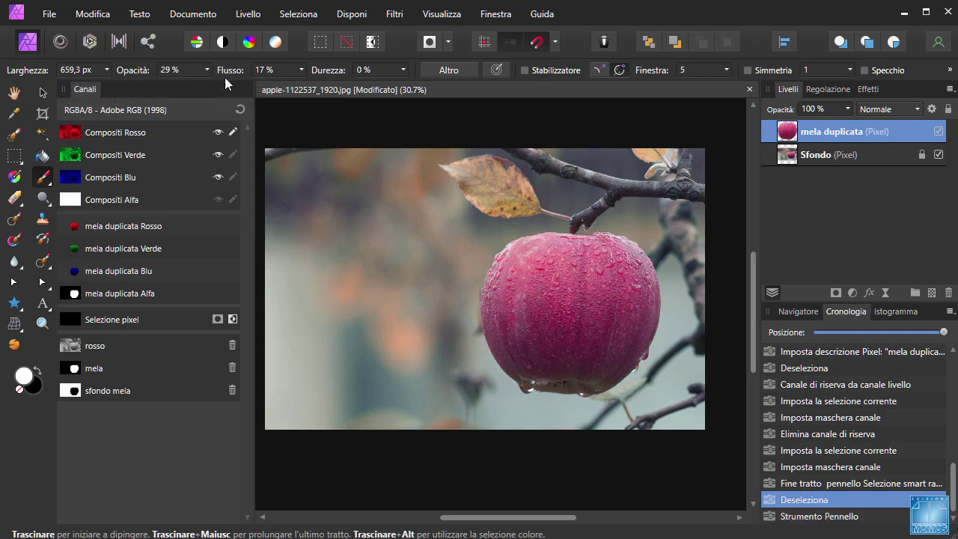
Step: Set brush flow and opacity to 100% and paint the apple bright red
left_click(303, 73)
left_click_drag(302, 87, 370, 90)
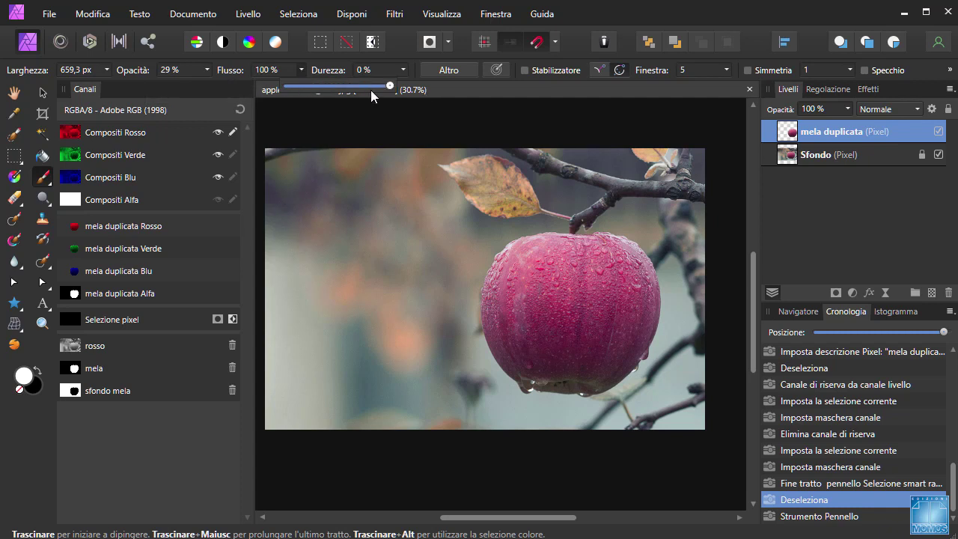
left_click(207, 70)
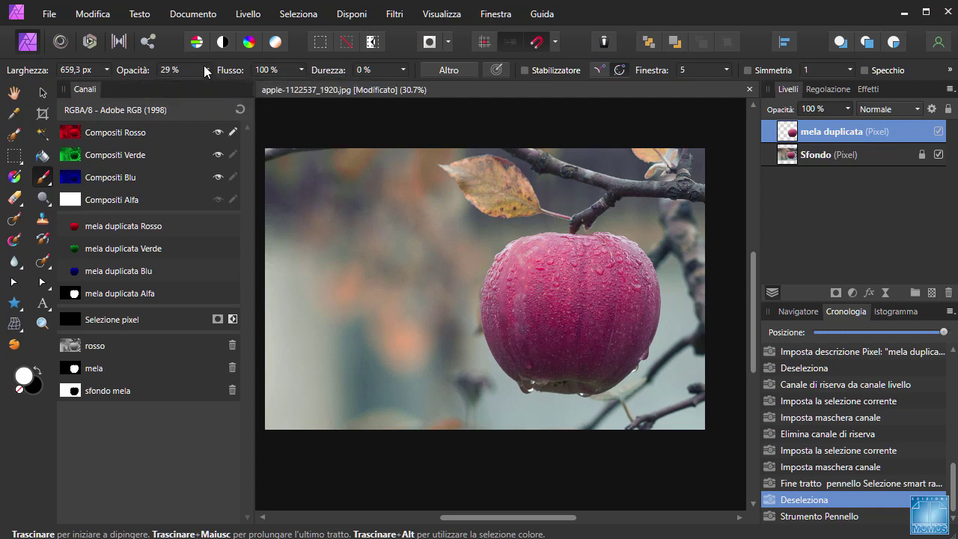
left_click(207, 69)
left_click_drag(210, 85, 358, 94)
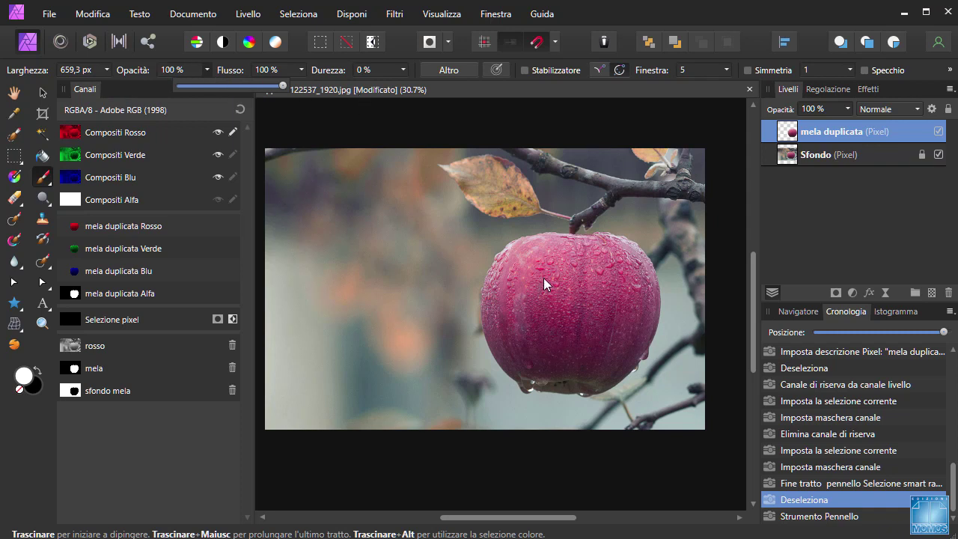
mouse_move(544, 279)
left_mouse_down()
mouse_move(612, 281)
mouse_move(611, 319)
left_mouse_up()
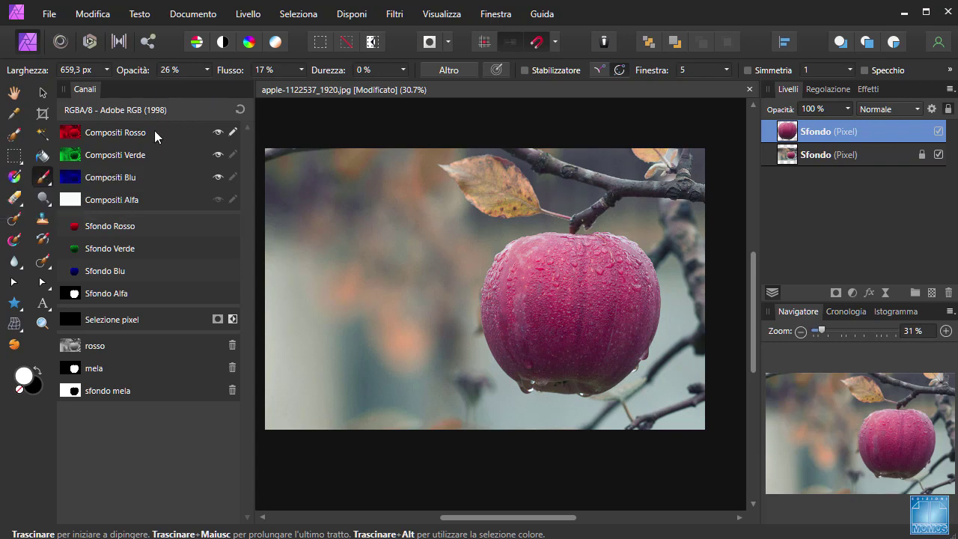
Step: Lower brush opacity to 20% and brush over the apple twice to saturate its red
left_click(210, 68)
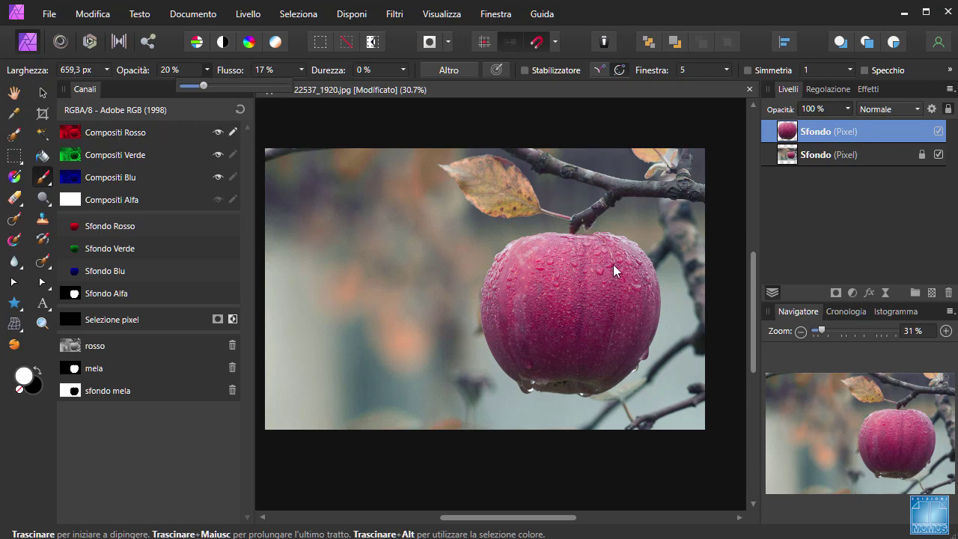
mouse_move(572, 277)
left_mouse_down()
mouse_move(534, 348)
mouse_move(546, 276)
mouse_move(621, 277)
mouse_move(603, 342)
left_mouse_up()
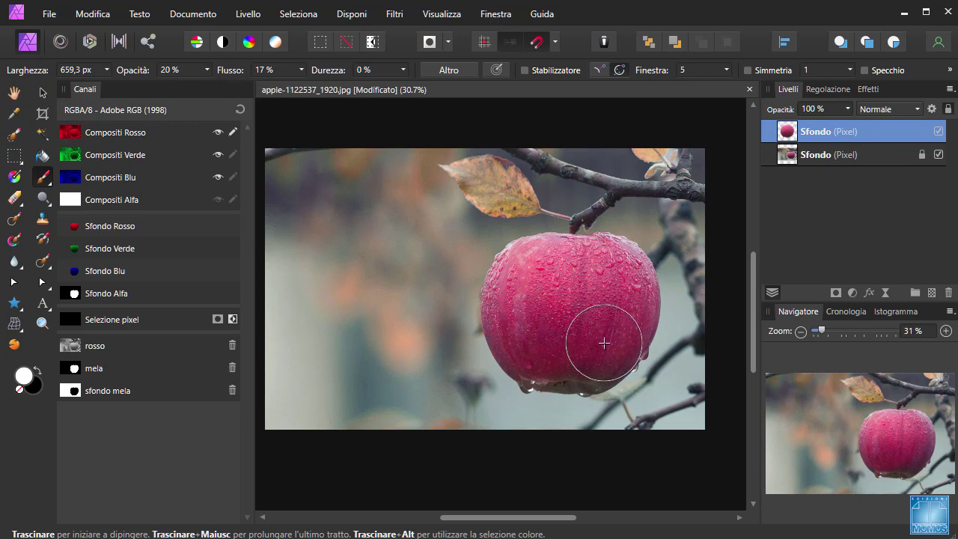
left_click_drag(609, 282, 534, 310)
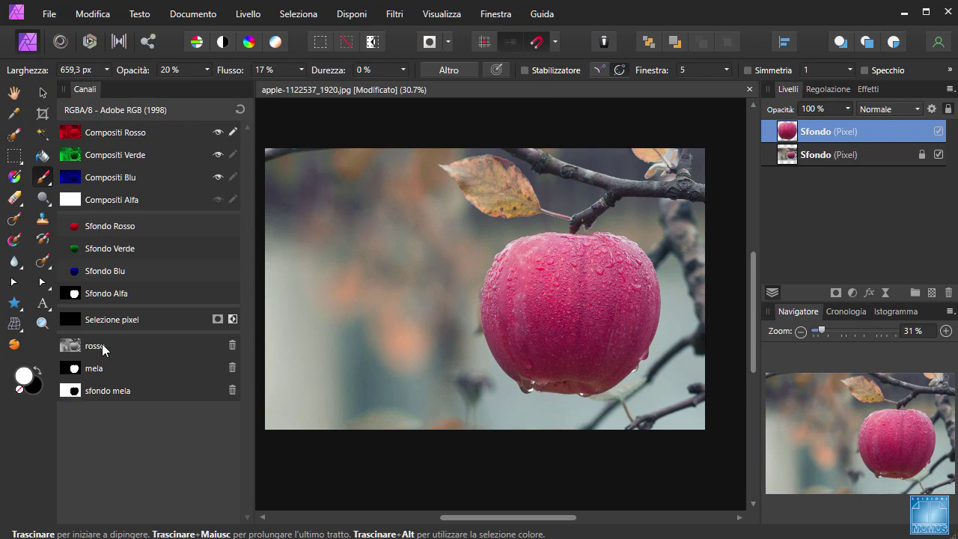
Step: Load sfondo mela as a pixel selection, copy the background Sfondo onto a new layer, then deselect
left_click(100, 390)
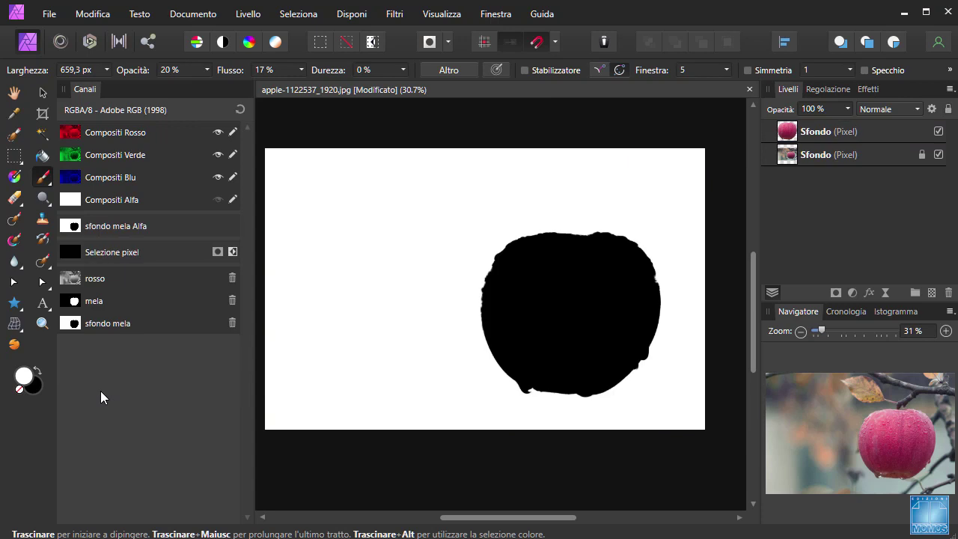
right_click(90, 324)
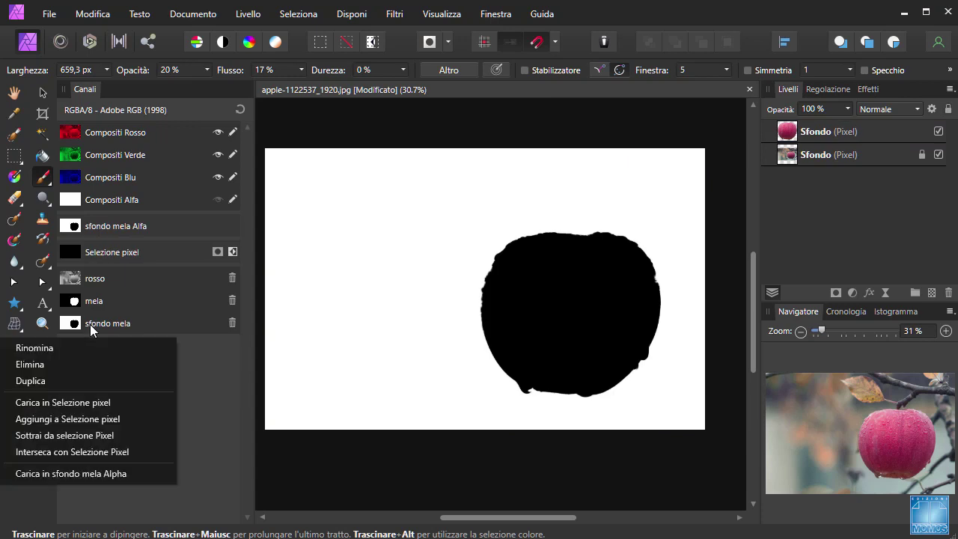
left_click(87, 397)
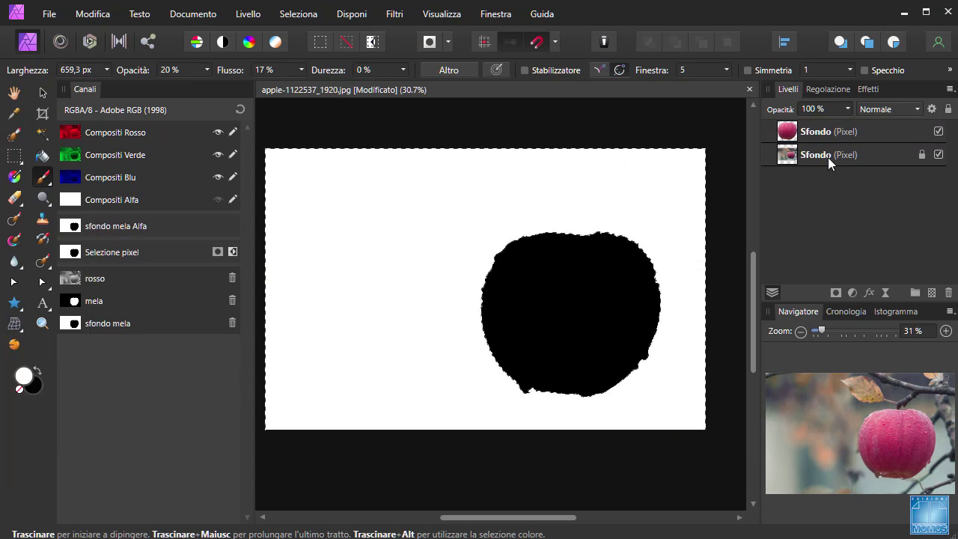
left_click(791, 160)
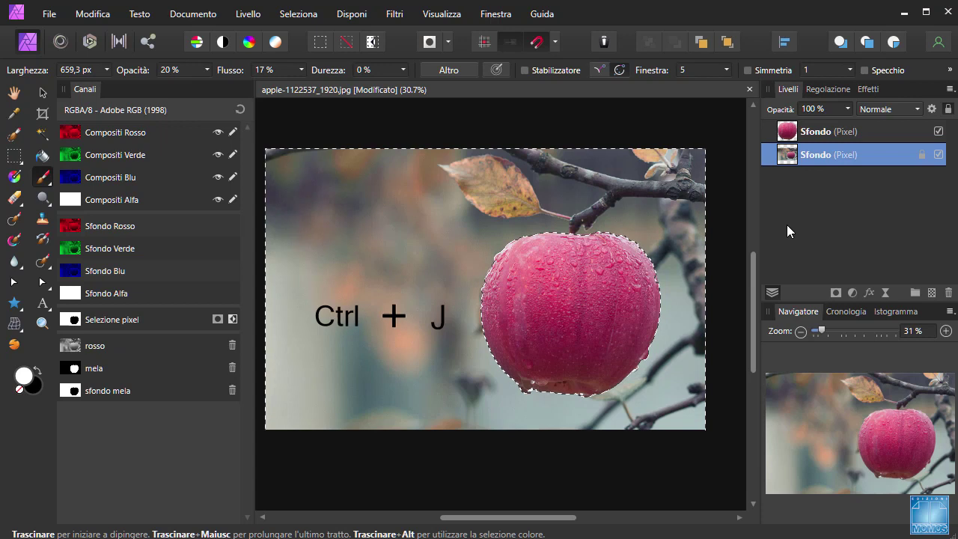
key("ctrl+j")
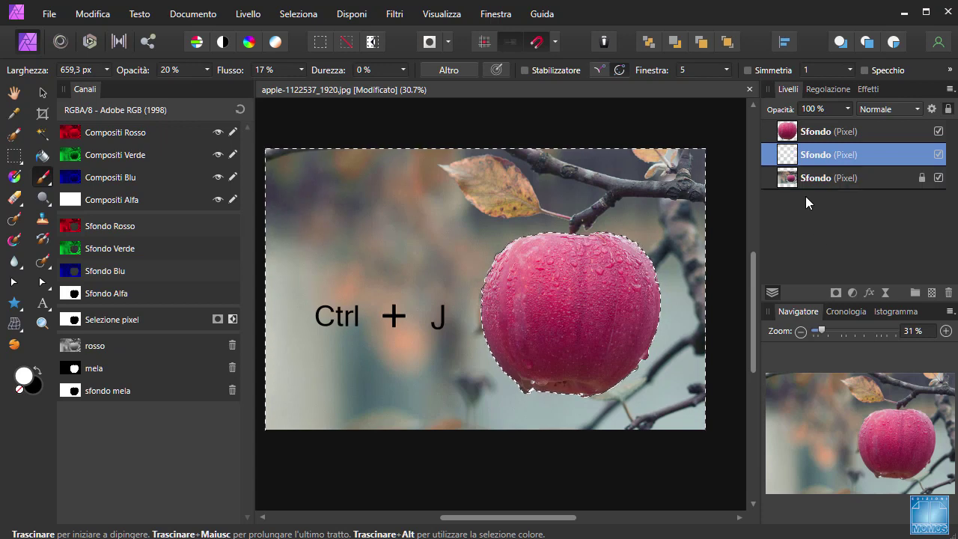
key("ctrl+d")
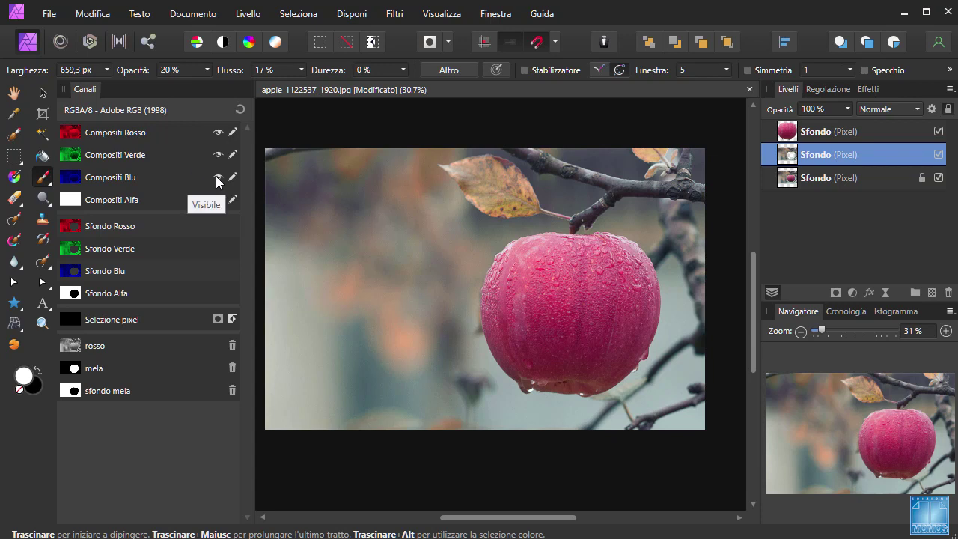
Step: Lock the green and red channels, then try a blue-channel stroke at top-left and undo it
left_click(233, 155)
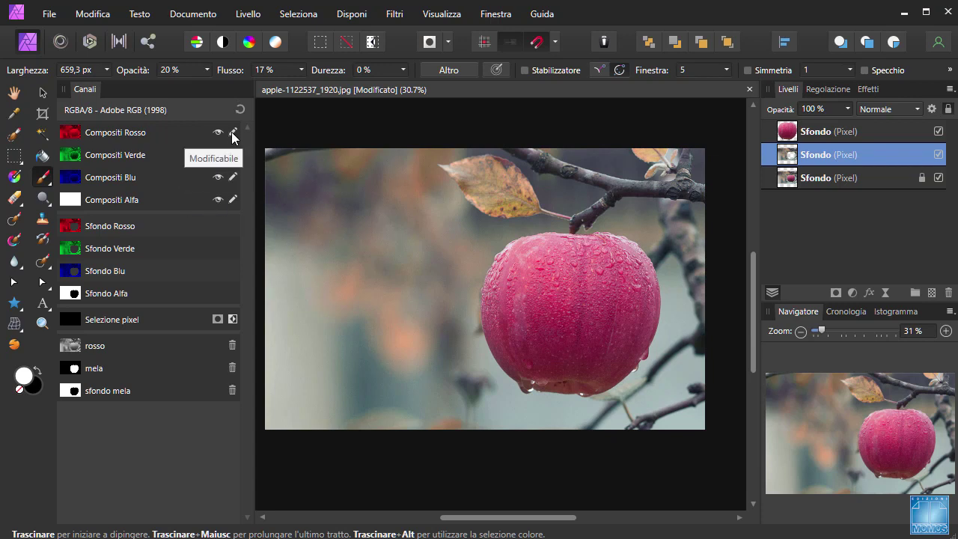
left_click(233, 133)
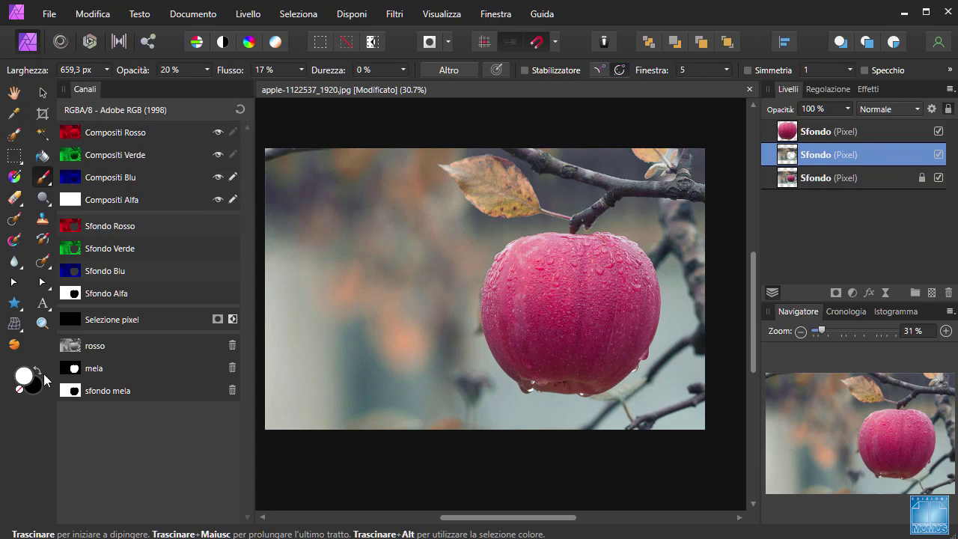
mouse_move(315, 202)
left_mouse_down()
mouse_move(496, 171)
mouse_move(338, 193)
mouse_move(309, 256)
mouse_move(463, 285)
mouse_move(504, 321)
mouse_move(320, 367)
mouse_move(589, 384)
mouse_move(616, 191)
left_mouse_up()
key("ctrl+z")
Step: Paint black into the blue channel at the top-left and lower brush opacity to 12%
left_click(38, 371)
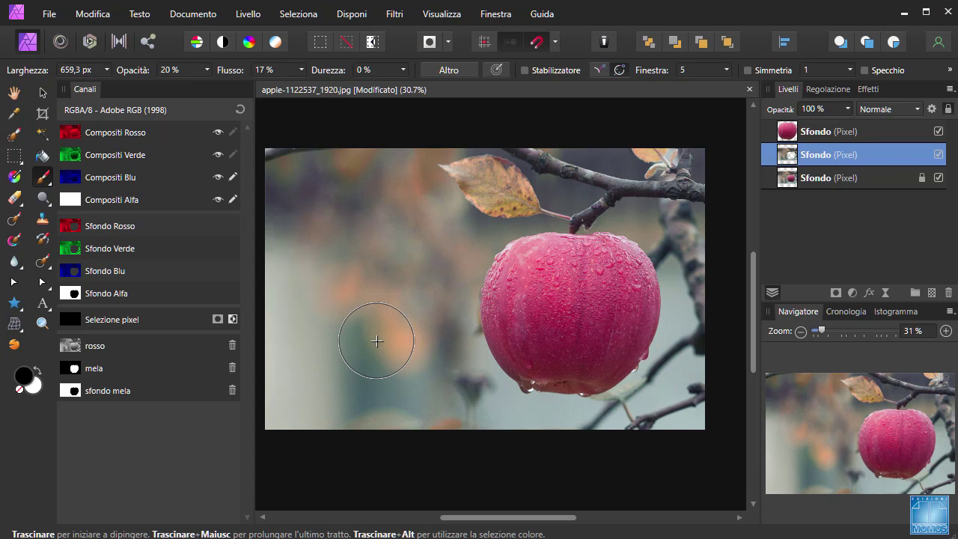
left_click_drag(343, 180, 293, 167)
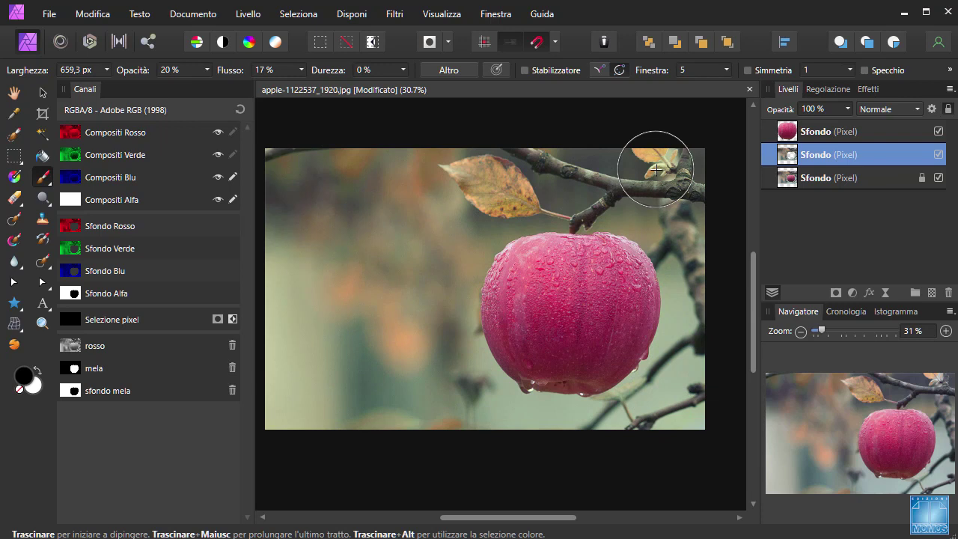
left_click(207, 69)
left_click_drag(209, 85, 201, 86)
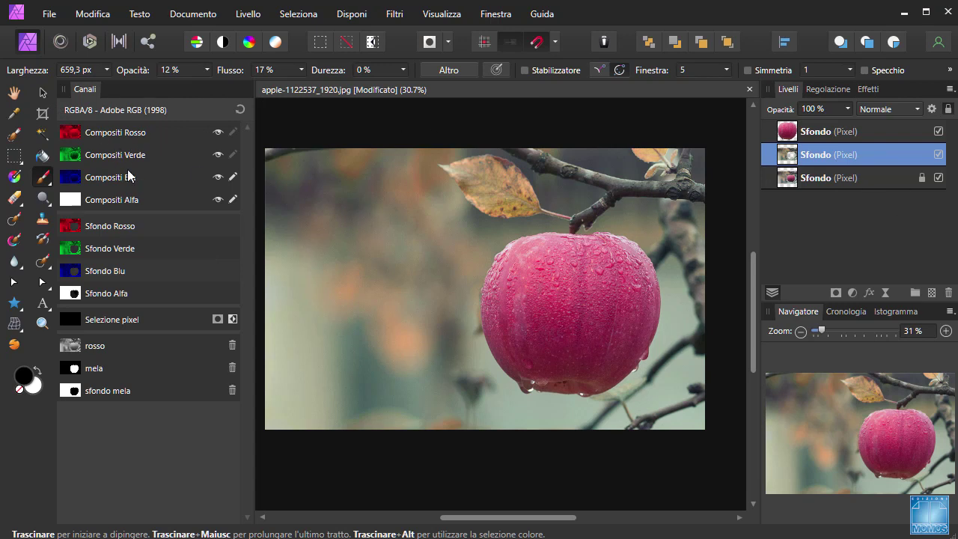
Step: Lock the blue channel and make only the green channel editable, briefly previewing it alone
left_click(233, 177)
left_click(232, 156)
left_click(130, 155)
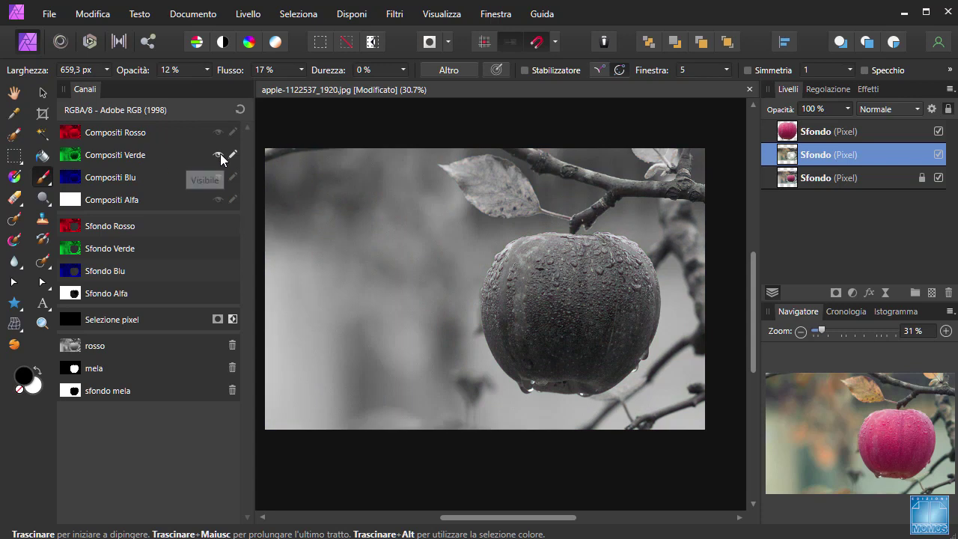
left_click(218, 176)
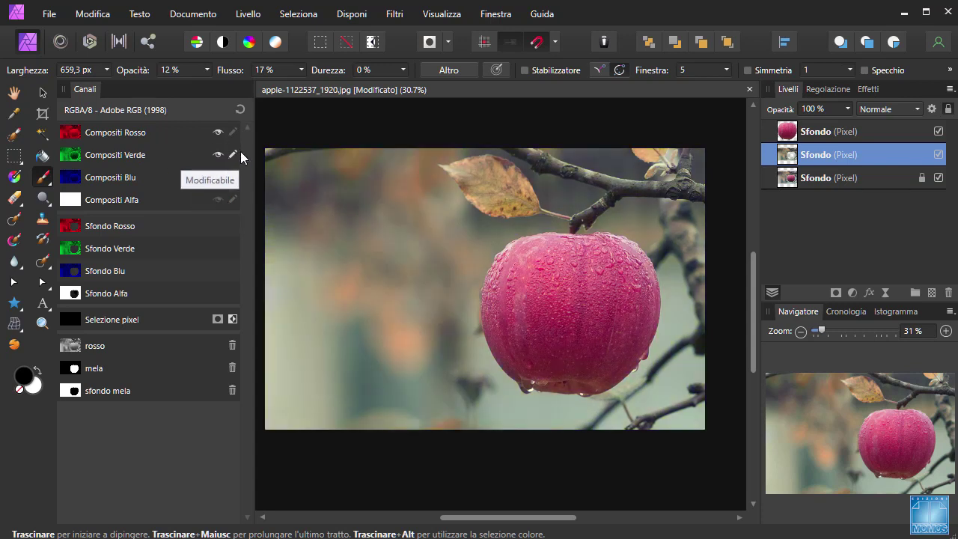
left_click(234, 154)
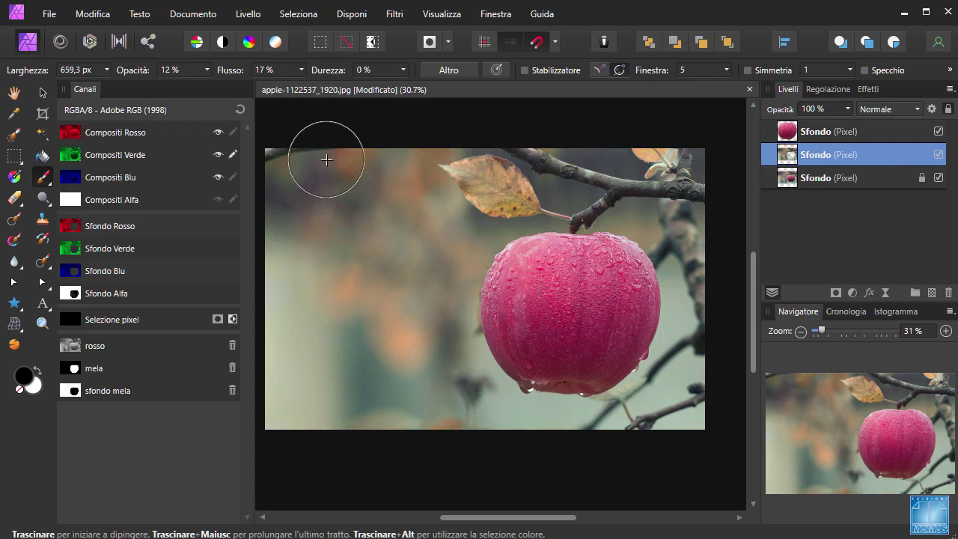
Step: Darken the green channel across the top-left and lower background, then switch the colour to white
mouse_move(341, 181)
left_mouse_down()
mouse_move(256, 307)
mouse_move(439, 214)
mouse_move(407, 363)
mouse_move(680, 247)
mouse_move(694, 332)
mouse_move(753, 235)
left_mouse_up()
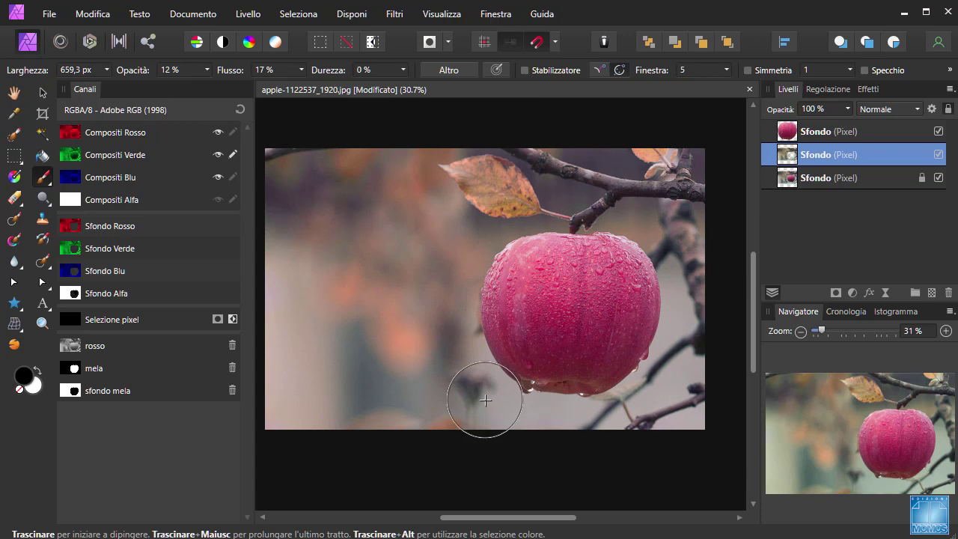
left_click_drag(606, 221, 606, 411)
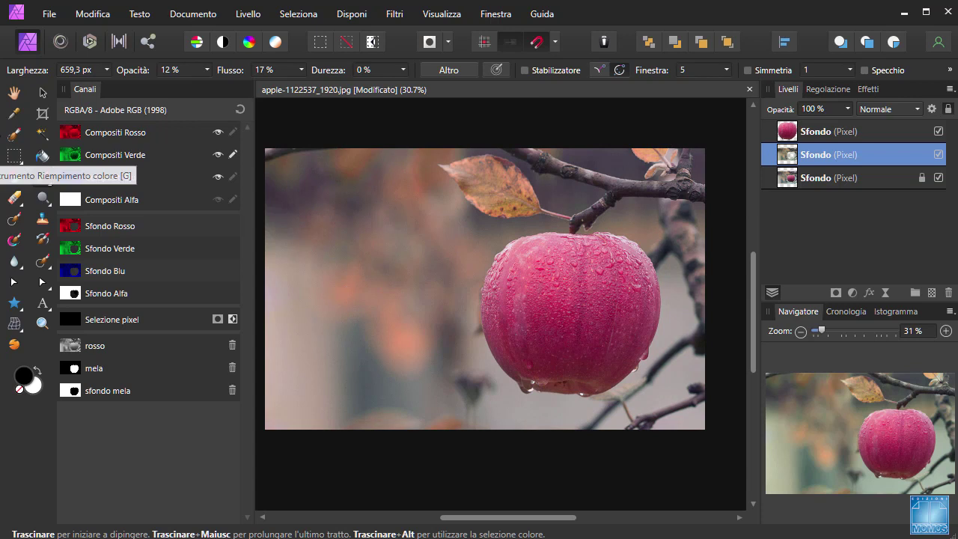
left_click(37, 369)
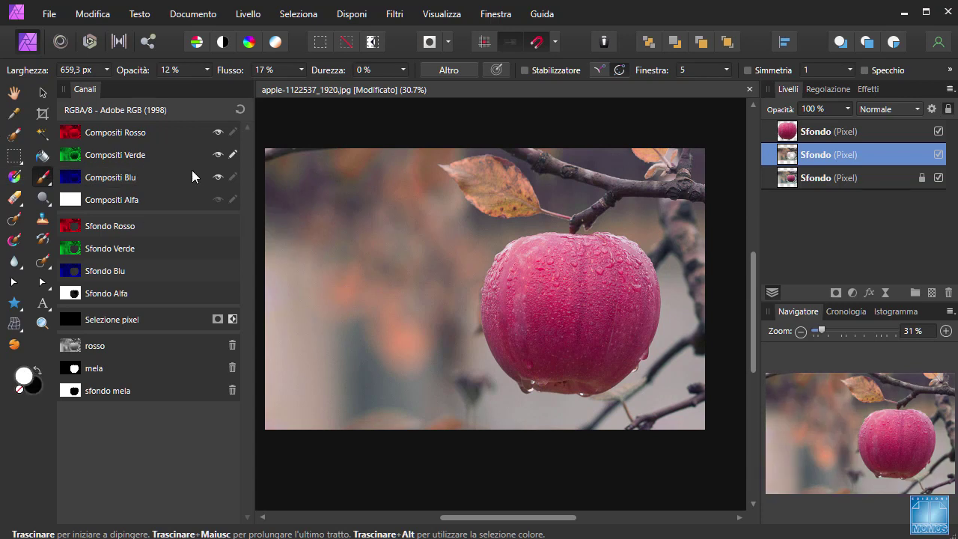
left_click(233, 177)
Step: Select the top apple layer and paint white into its red channel over the apple
key("alt+bracketright")
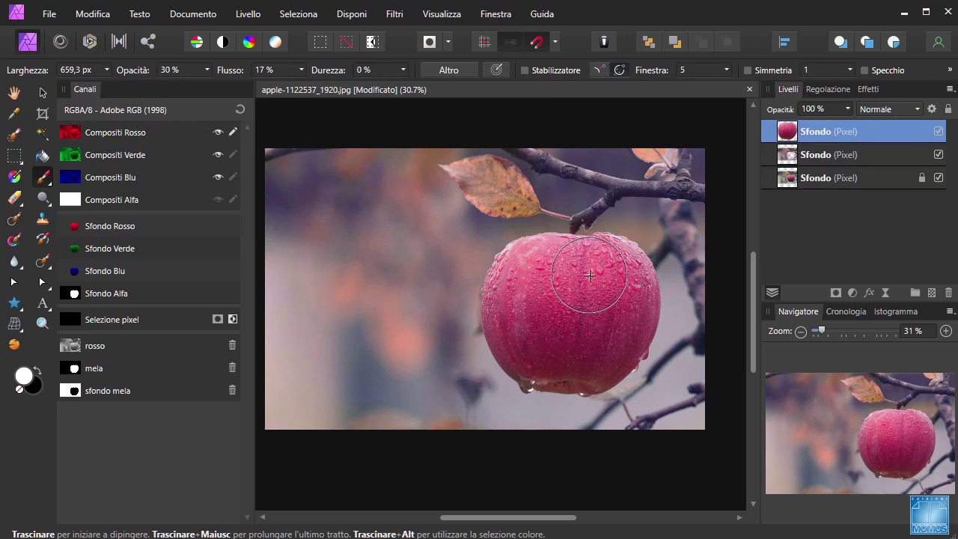
mouse_move(570, 320)
left_mouse_down()
mouse_move(551, 317)
mouse_move(582, 335)
mouse_move(621, 285)
mouse_move(546, 257)
mouse_move(524, 342)
mouse_move(588, 359)
left_mouse_up()
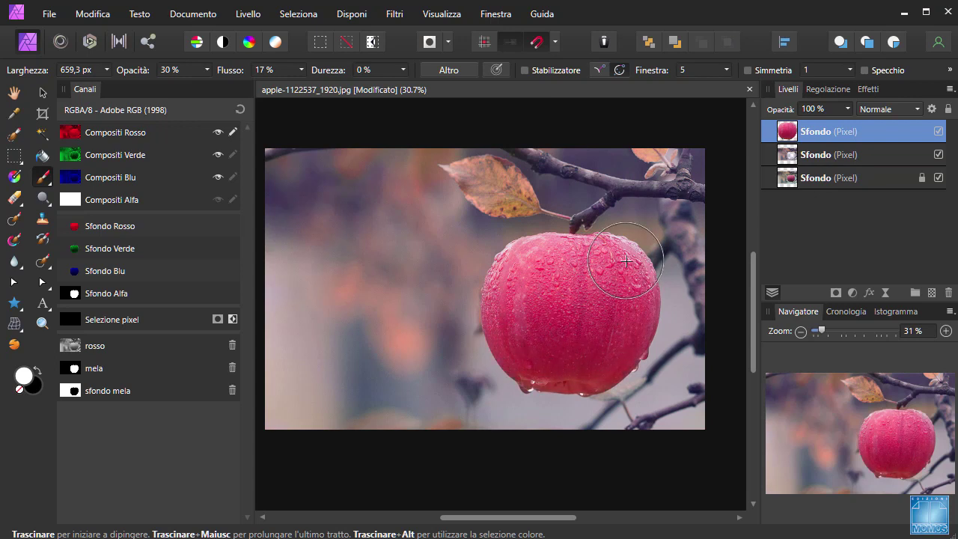
Step: Lock the red channel and brush the apple toward magenta, leaving Compositi Verde editable
left_click(233, 133)
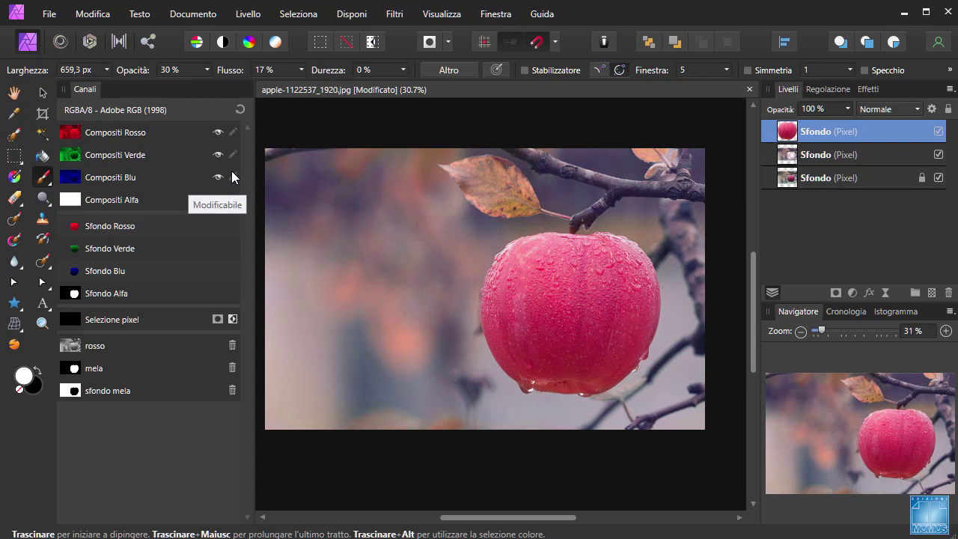
left_click(142, 160, "alt")
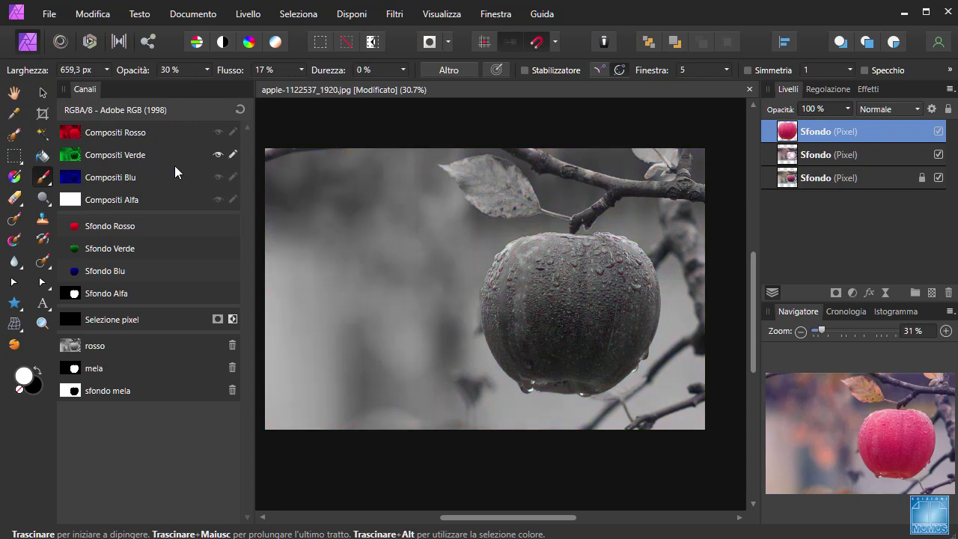
left_click(146, 164, "alt")
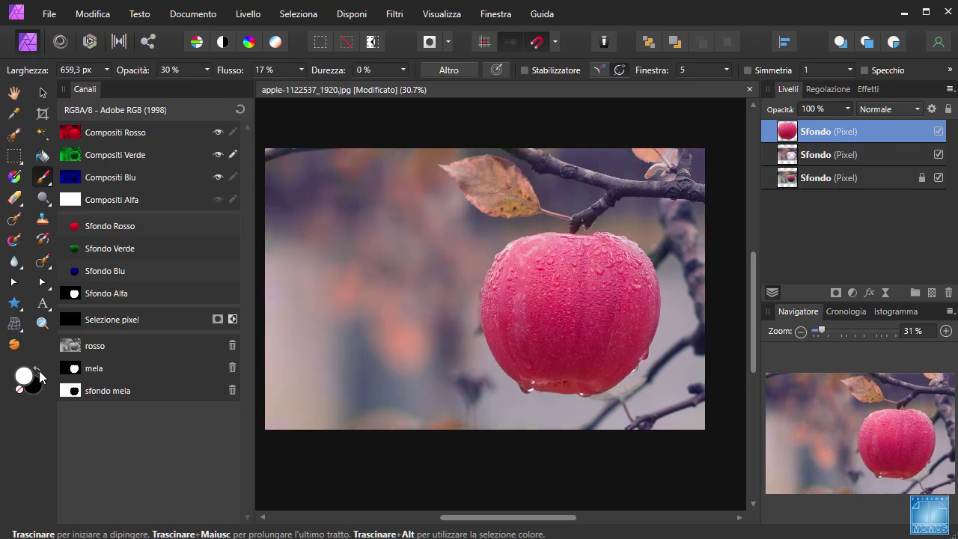
left_click_drag(524, 316, 554, 262)
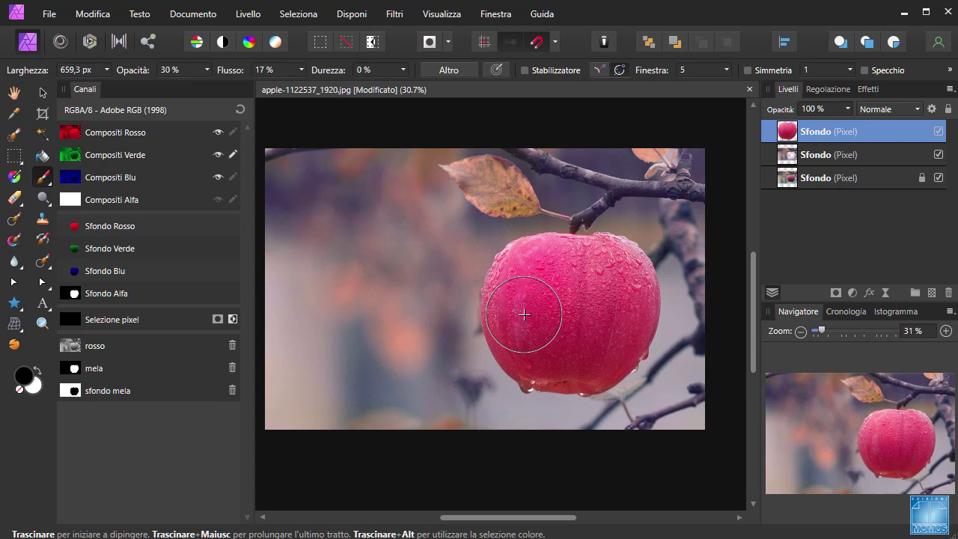
mouse_move(530, 306)
left_mouse_down()
mouse_move(557, 265)
mouse_move(567, 285)
mouse_move(615, 306)
mouse_move(613, 341)
mouse_move(524, 283)
mouse_move(533, 289)
left_mouse_up()
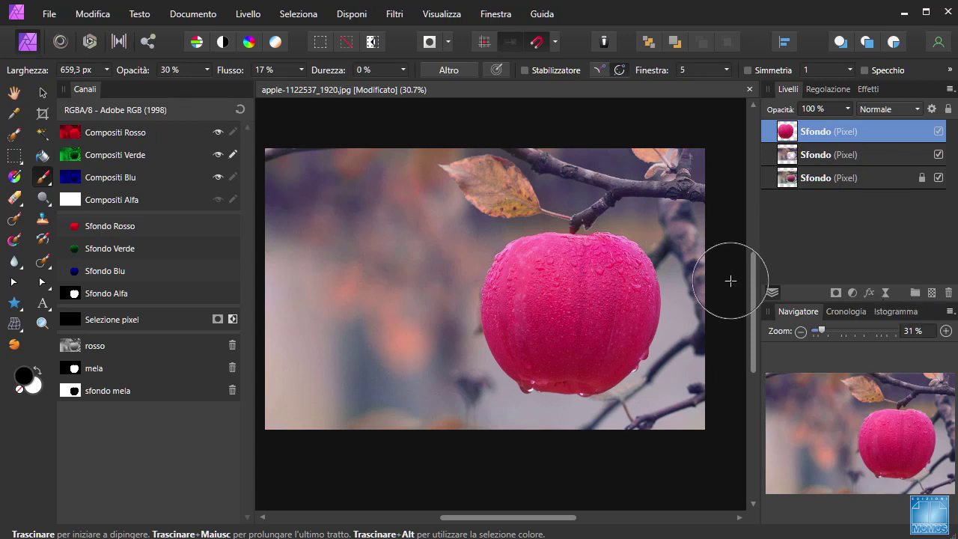
left_click(233, 154)
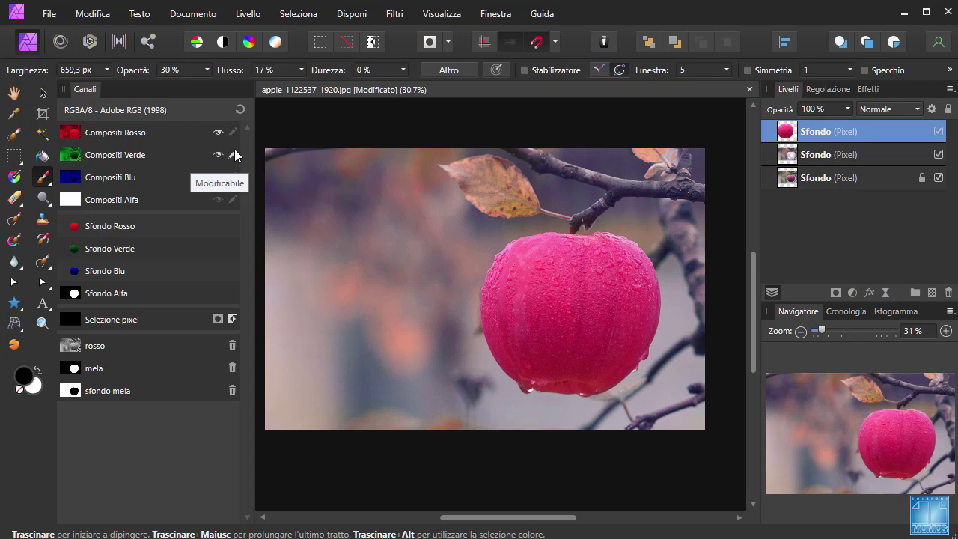
Step: Make all channels editable and set the top layer to 32% opacity in Moltiplica mode
left_click(244, 112)
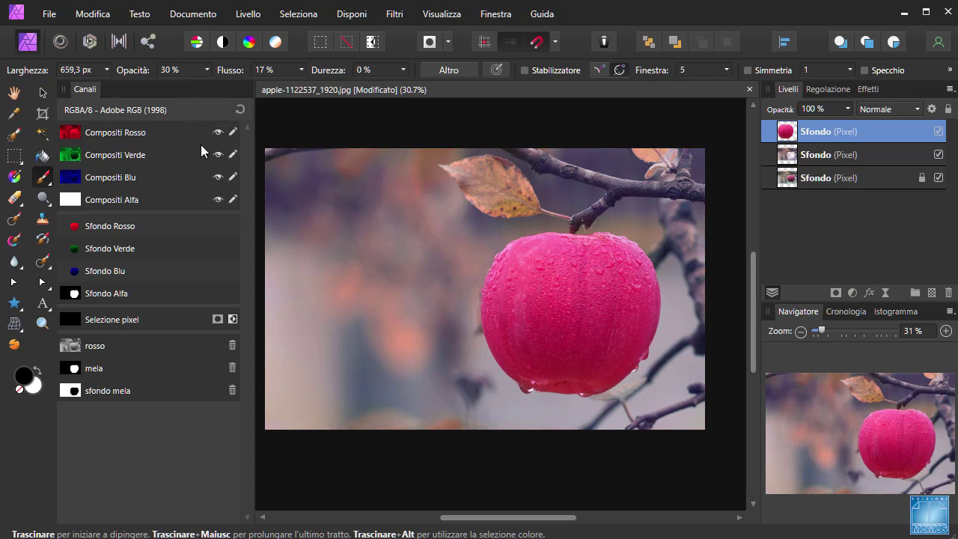
double_click(815, 132)
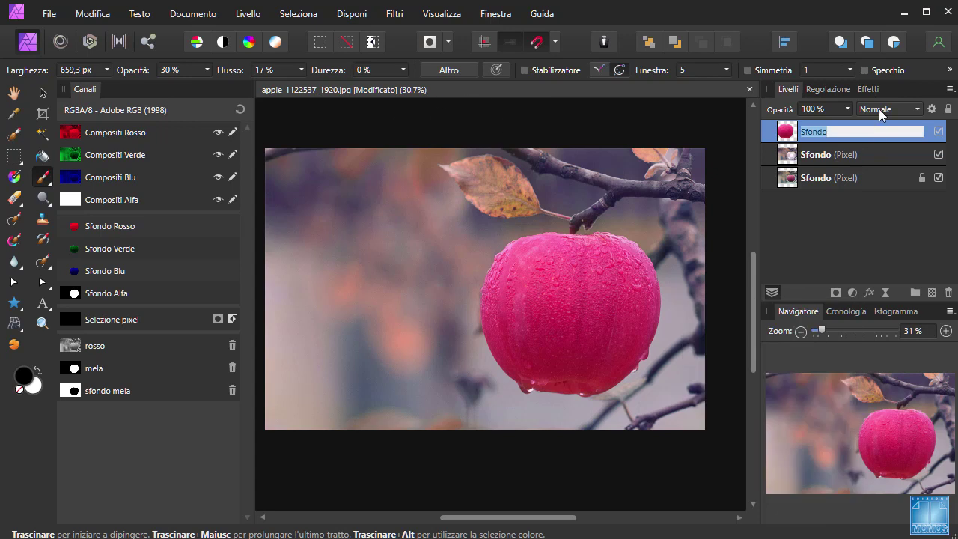
left_click(847, 109)
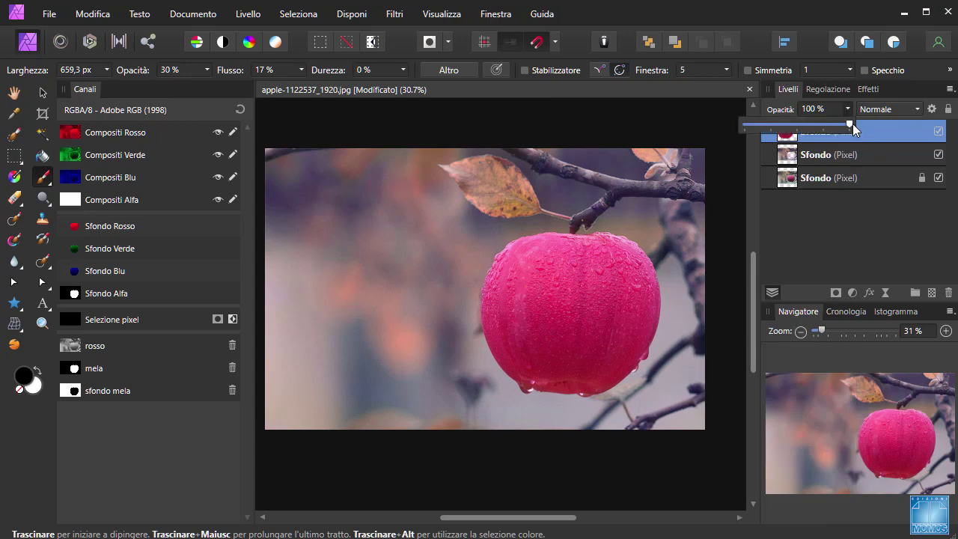
left_click_drag(773, 125, 780, 125)
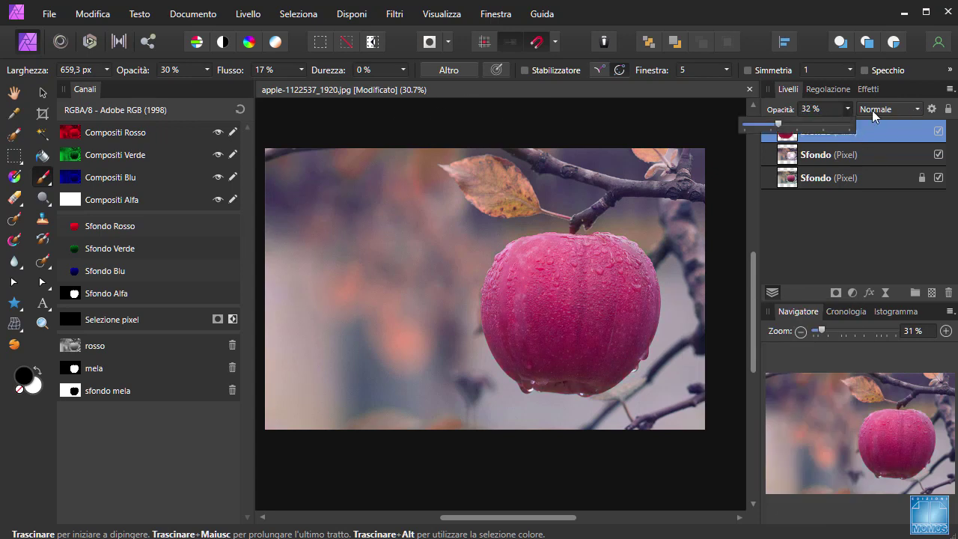
left_click(890, 106)
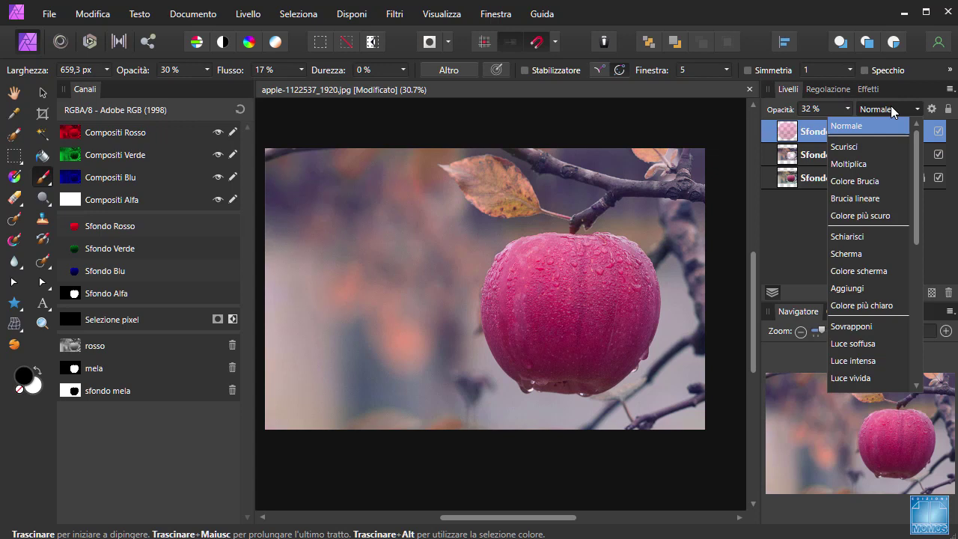
left_click(845, 162)
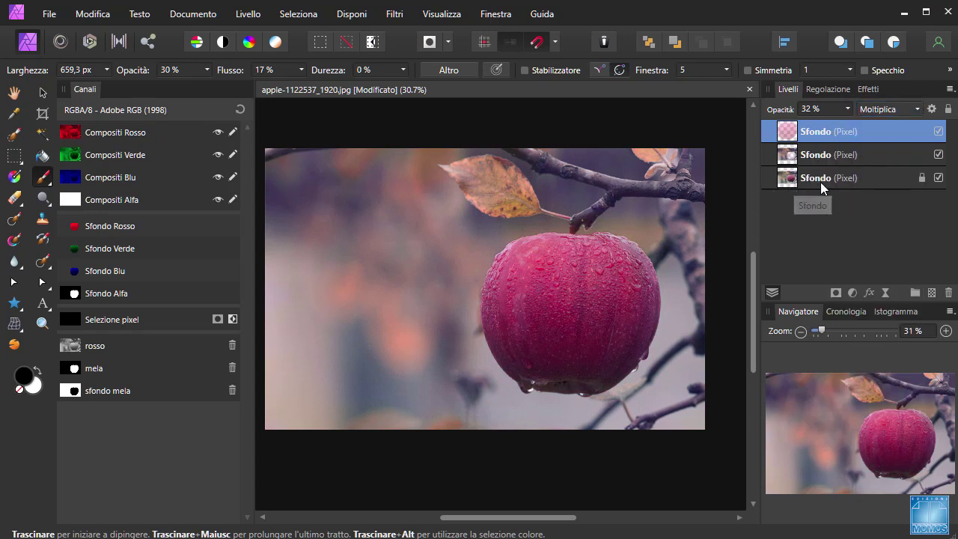
Step: Reselect the magenta top Sfondo layer and bring up the adjustments list
left_click(820, 179)
left_click(827, 132)
left_click(852, 293)
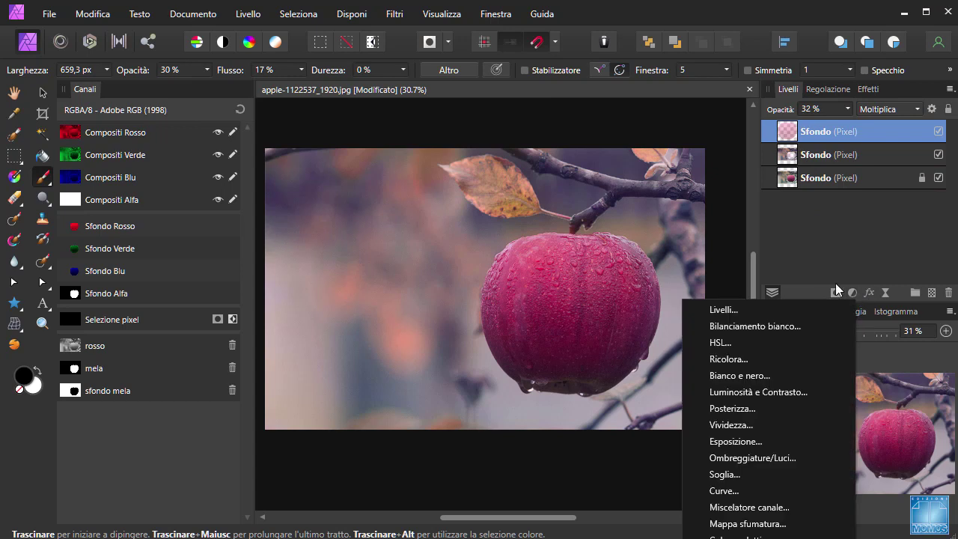
Step: Add a Curves adjustment and load the sfondo mela channel as its mask
left_click(724, 490)
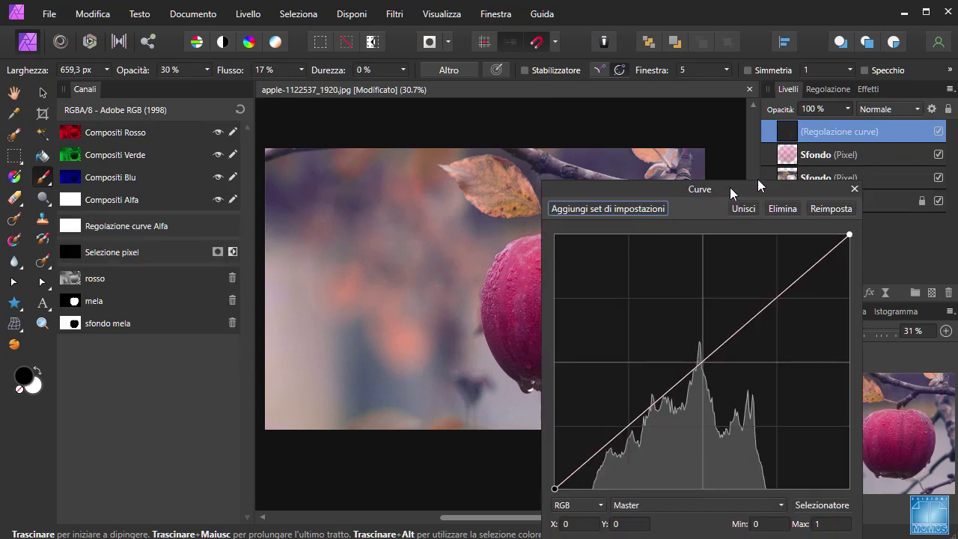
left_click_drag(729, 190, 820, 127)
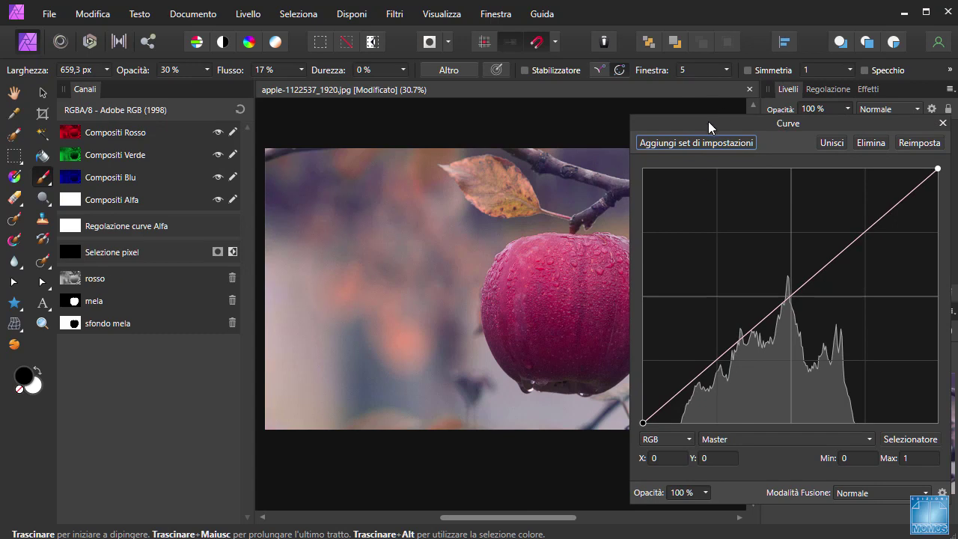
mouse_move(708, 127)
left_mouse_down()
mouse_move(561, 342)
mouse_move(526, 280)
mouse_move(533, 211)
mouse_move(500, 161)
left_mouse_up()
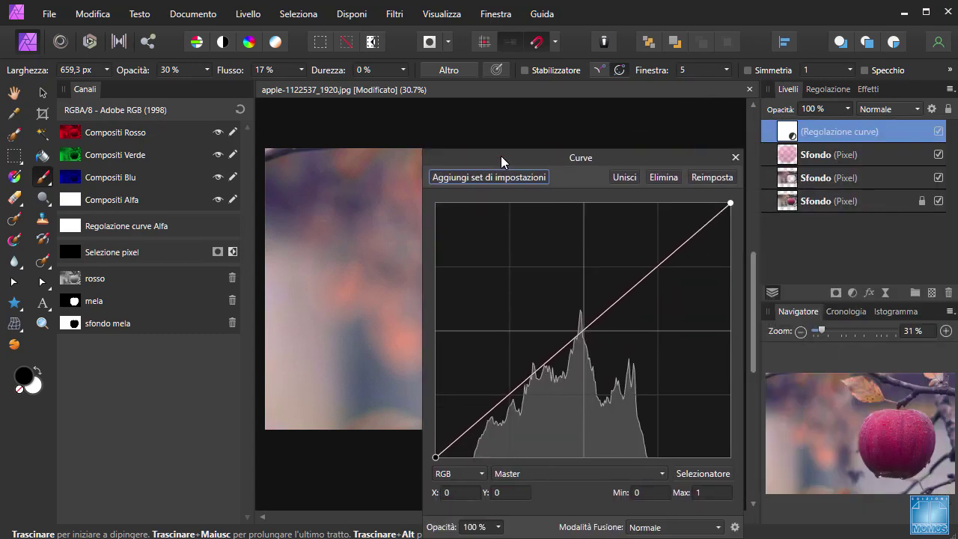
right_click(100, 324)
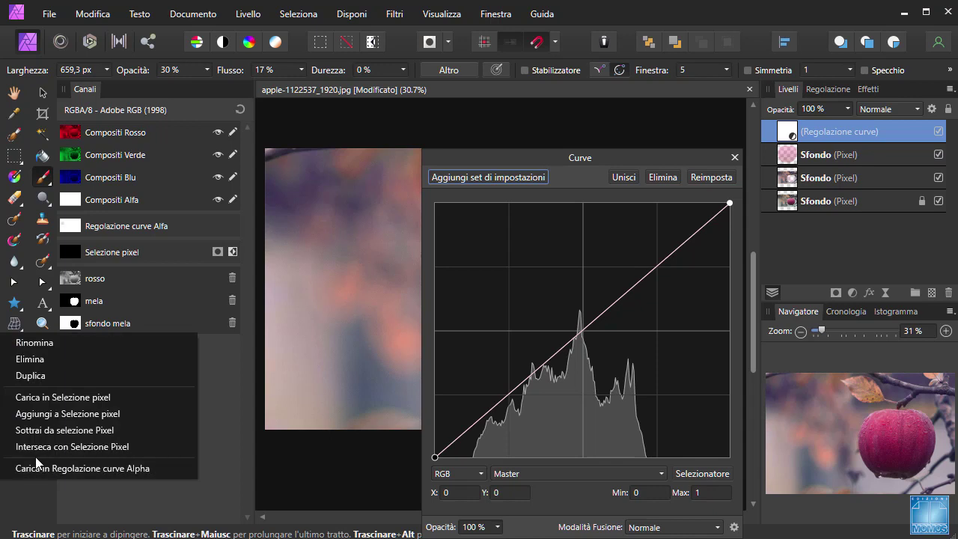
left_click(132, 468)
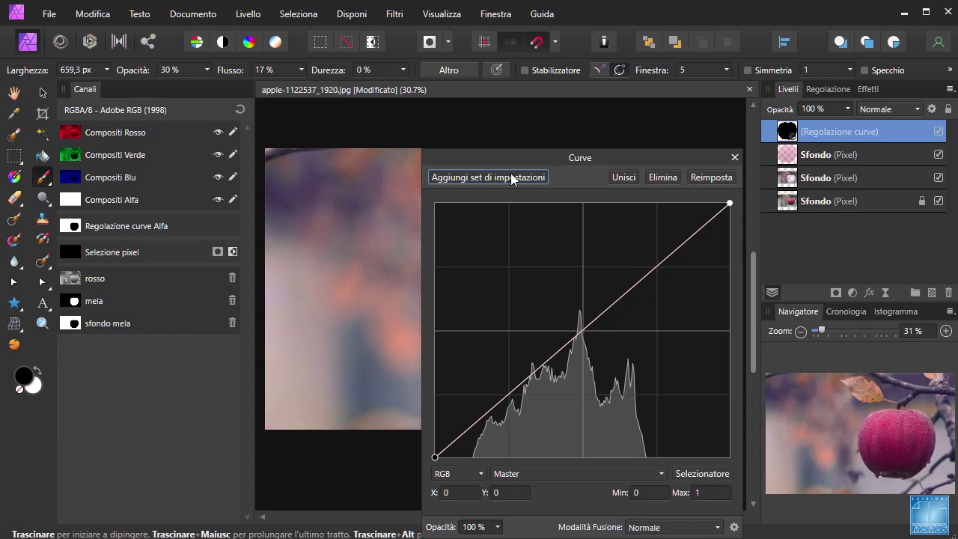
Step: Shape an S-curve with a pulled-in black point, deeper shadows and brighter highlights
left_click_drag(511, 161, 685, 109)
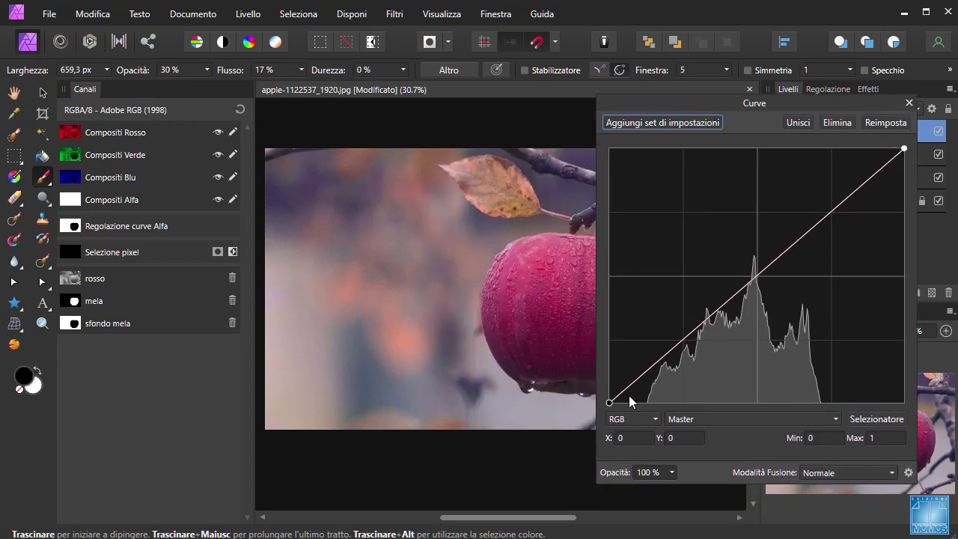
left_click_drag(610, 402, 635, 402)
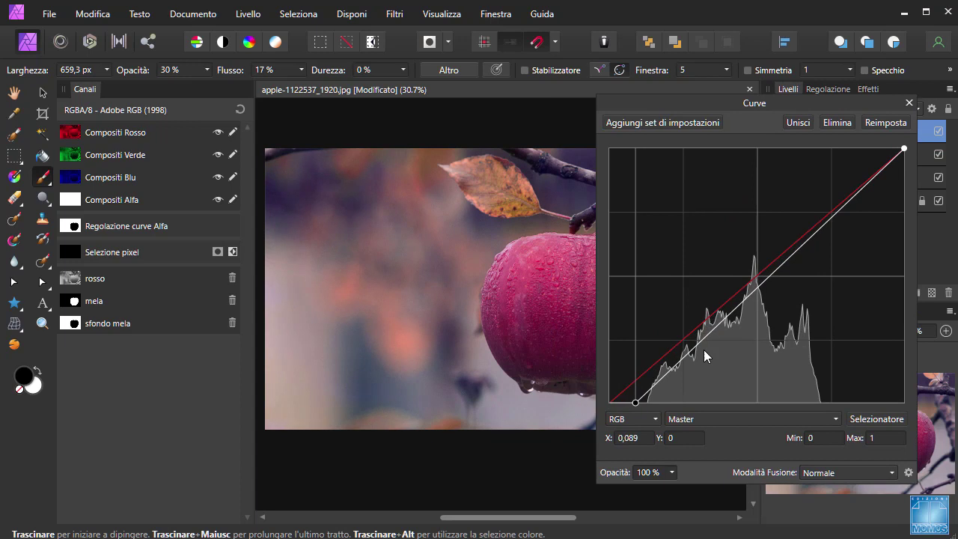
left_click_drag(704, 334, 705, 324)
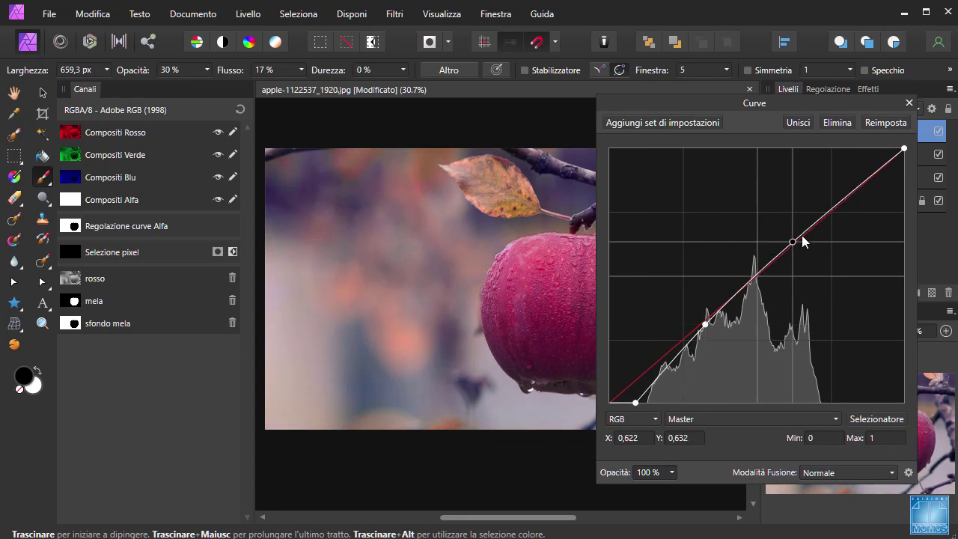
left_click(822, 214)
left_click_drag(825, 215, 823, 202)
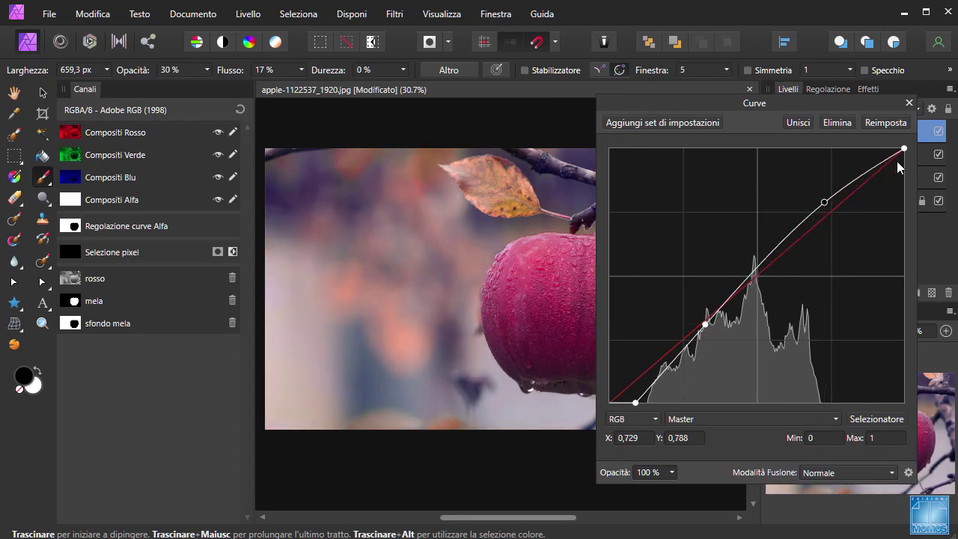
left_click_drag(717, 318, 765, 260)
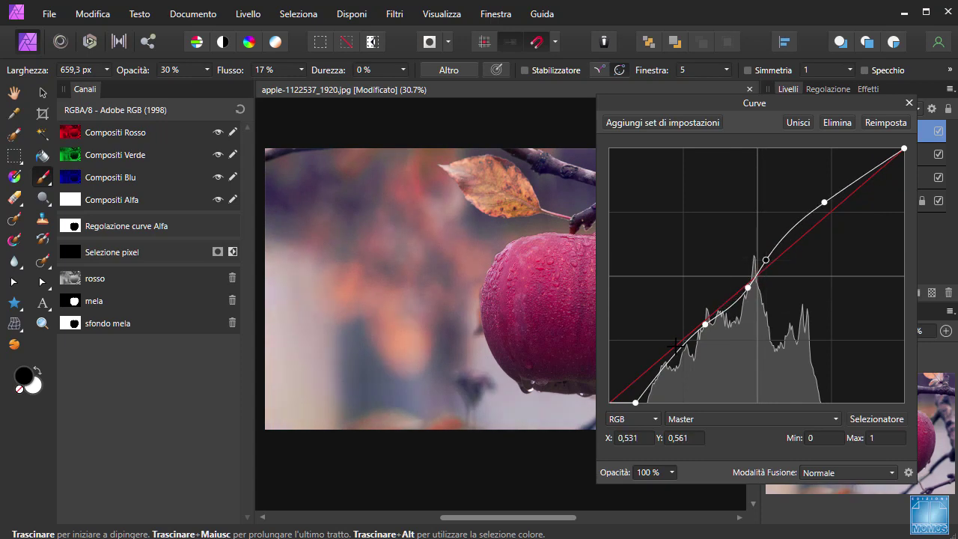
left_click_drag(704, 329, 689, 343)
Step: Close Curves, inspect the layer mask on canvas, then reselect the magenta Sfondo layer
left_click(906, 103)
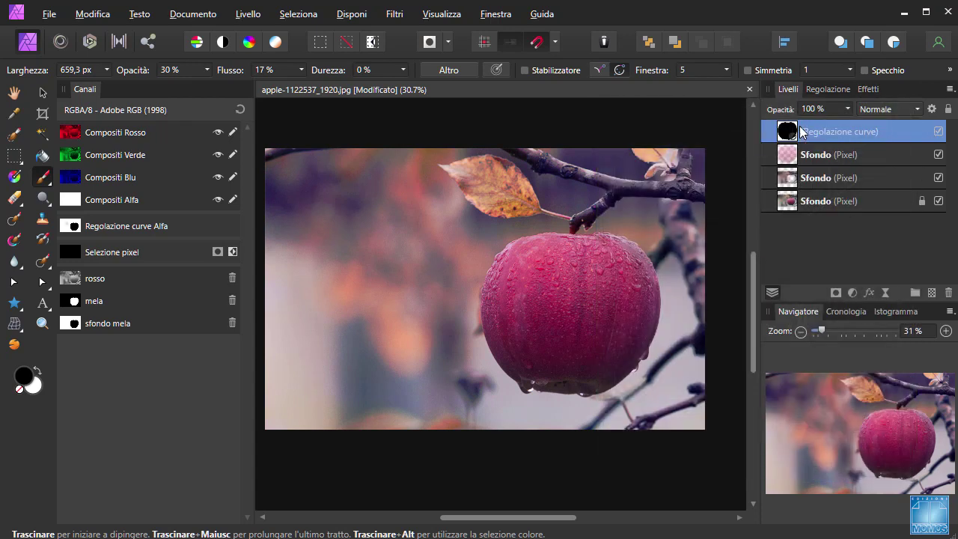
left_click(786, 135, "alt")
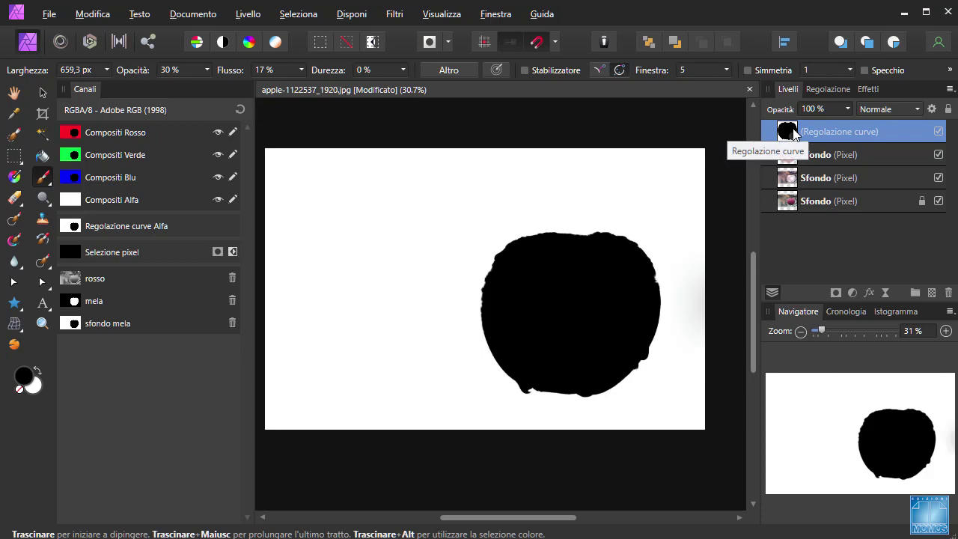
left_click(799, 155)
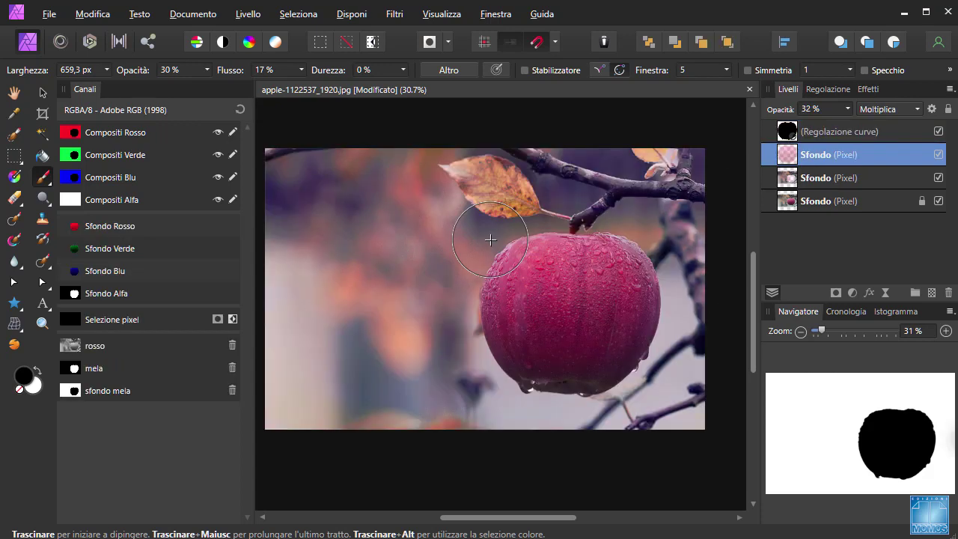
Step: Load the rosso channel as a selection and add a Curves layer with an S-curve
right_click(85, 345)
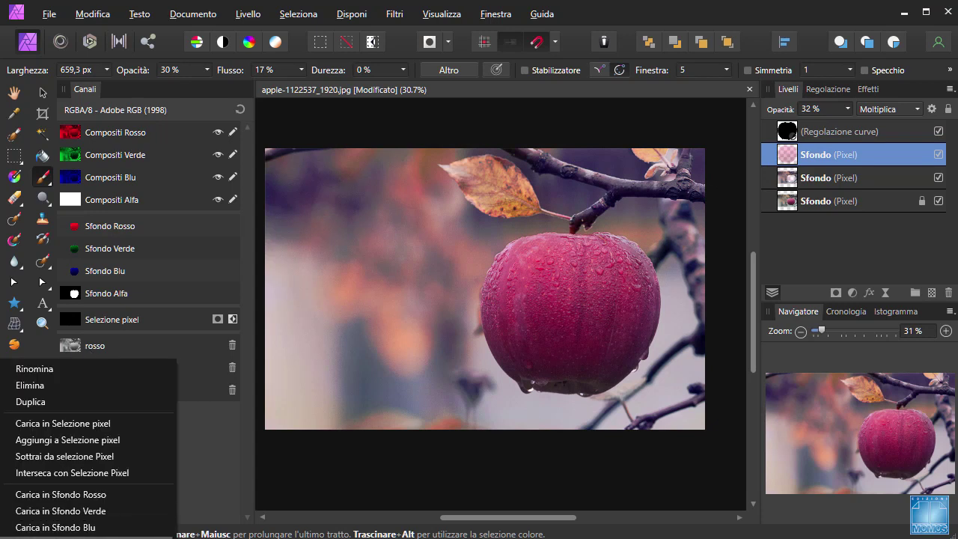
left_click(63, 423)
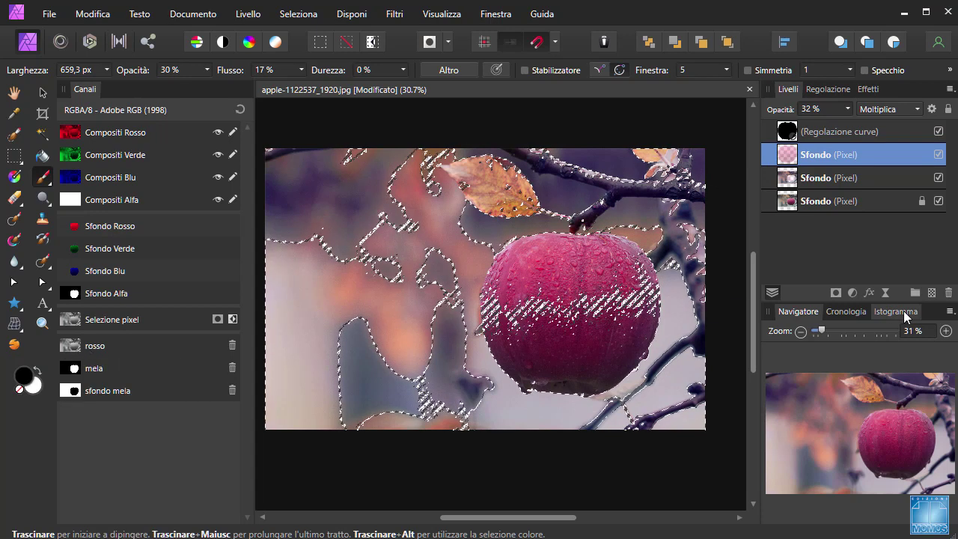
left_click(852, 292)
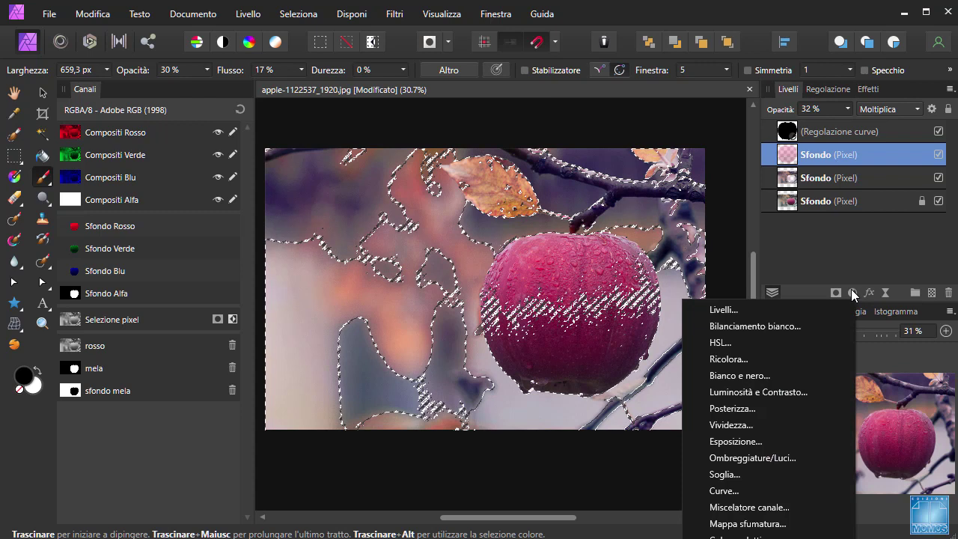
left_click(748, 487)
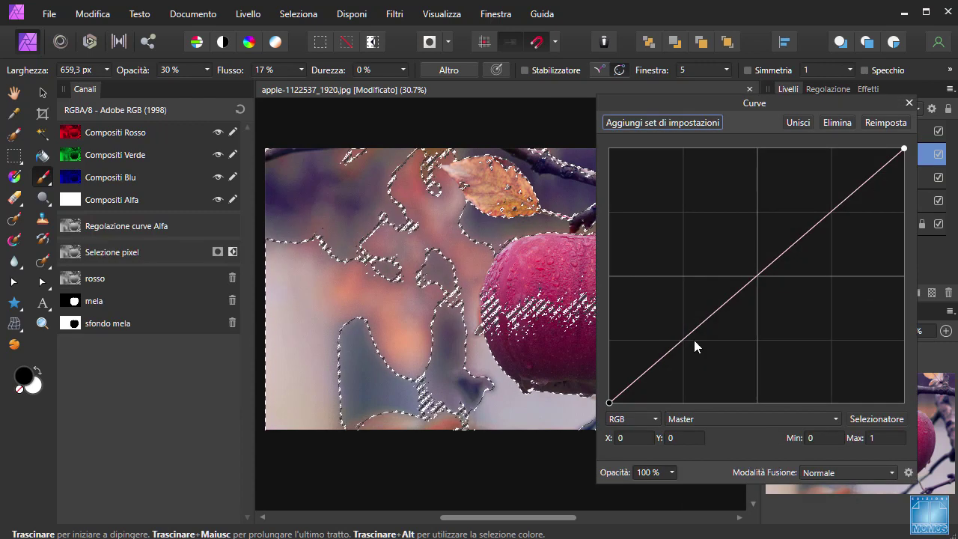
left_click_drag(680, 341, 690, 367)
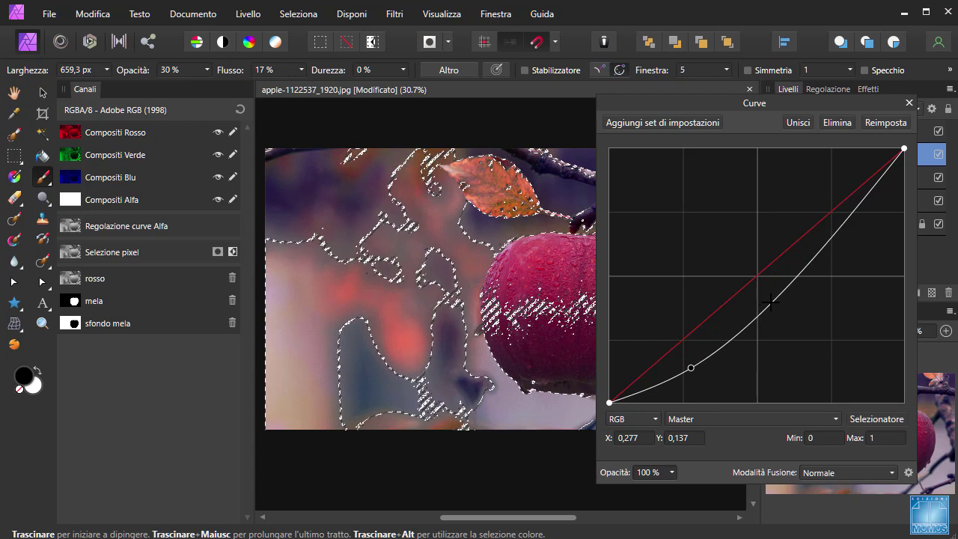
left_click_drag(770, 301, 818, 211)
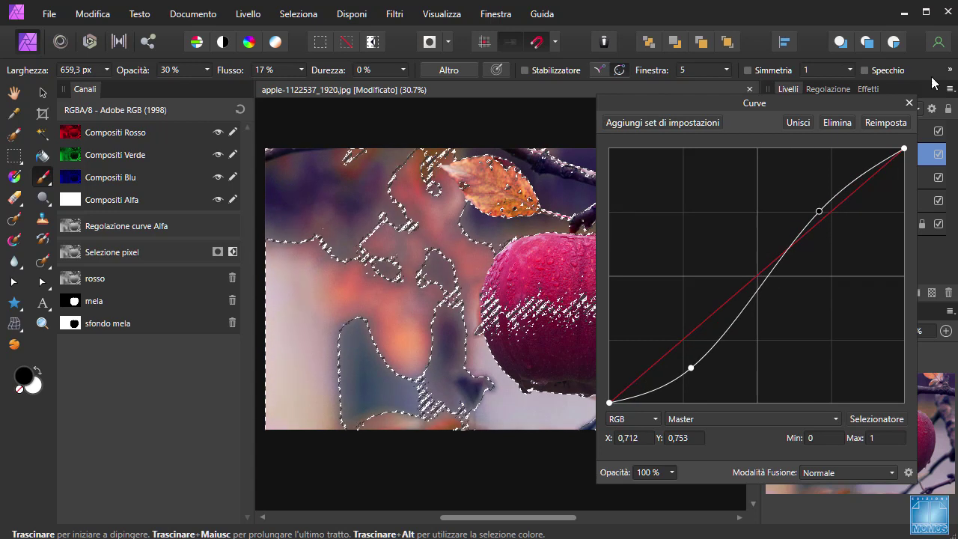
left_click(909, 102)
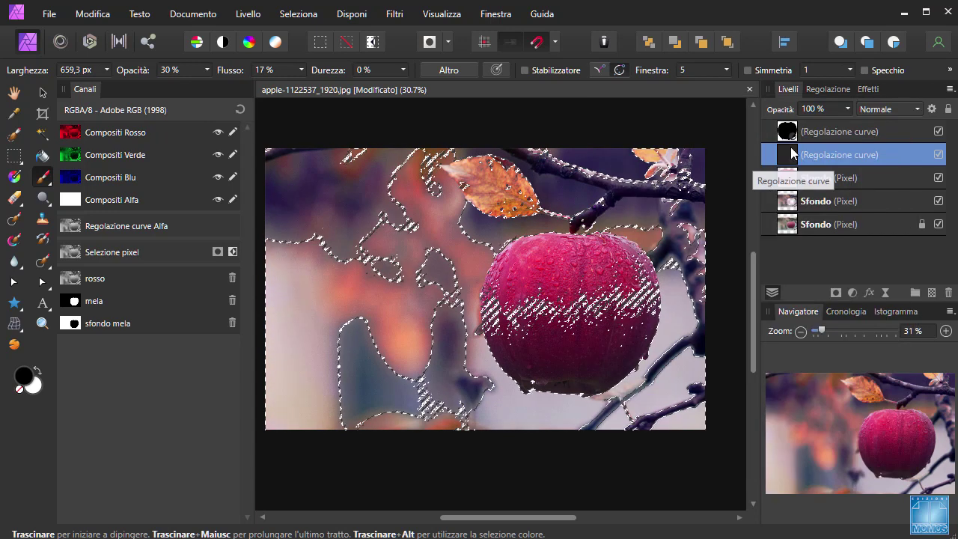
Step: Clear the selection and toggle the new Curves layer's visibility to compare
key("ctrl+shift+u")
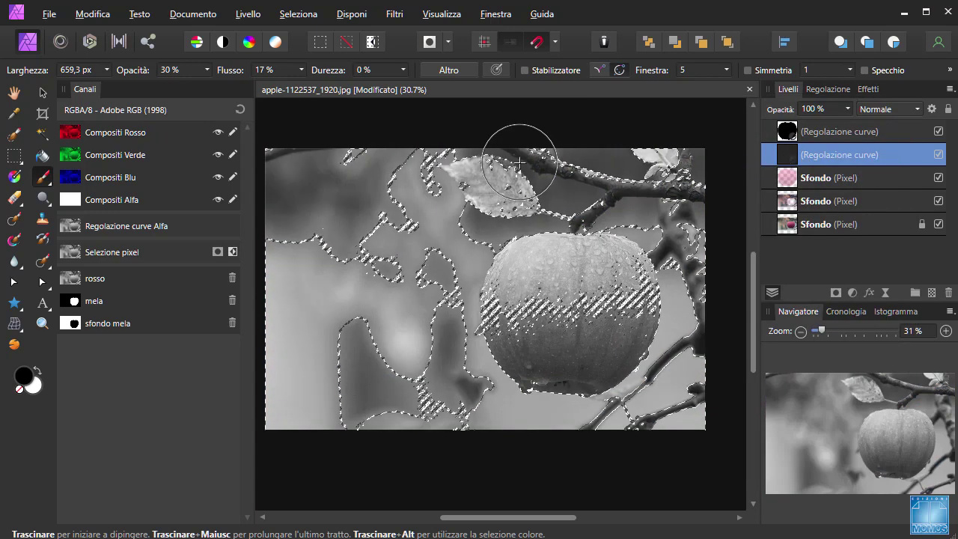
key("ctrl+d")
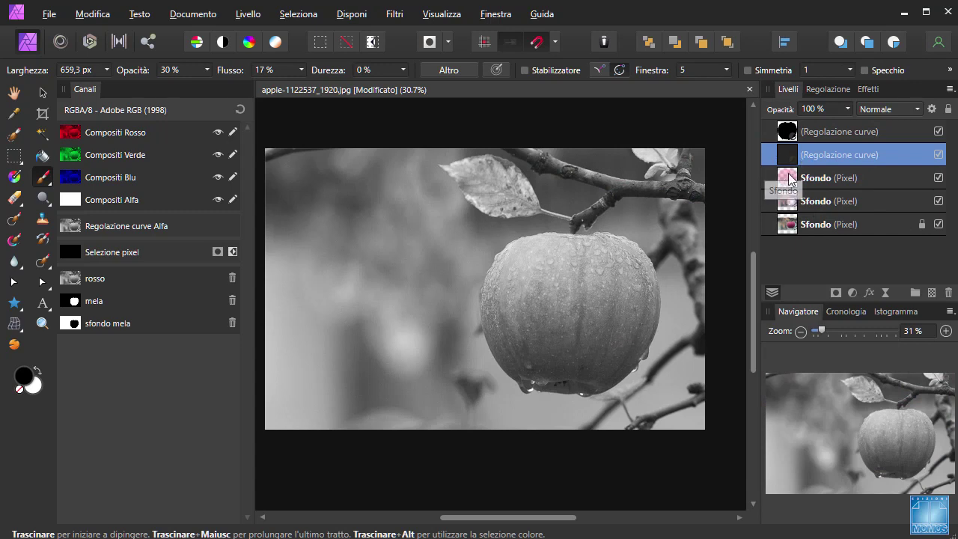
left_click(791, 177)
left_click(808, 155)
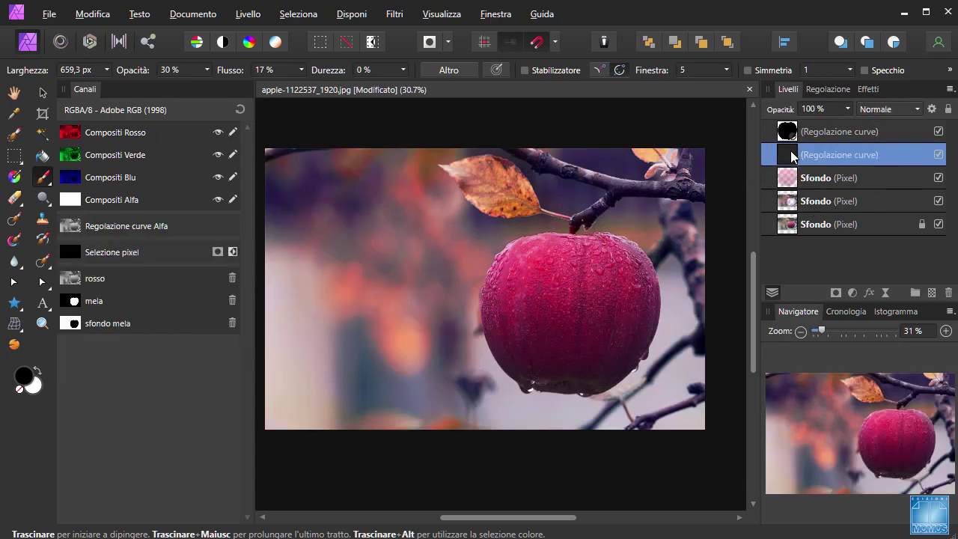
left_click(938, 155)
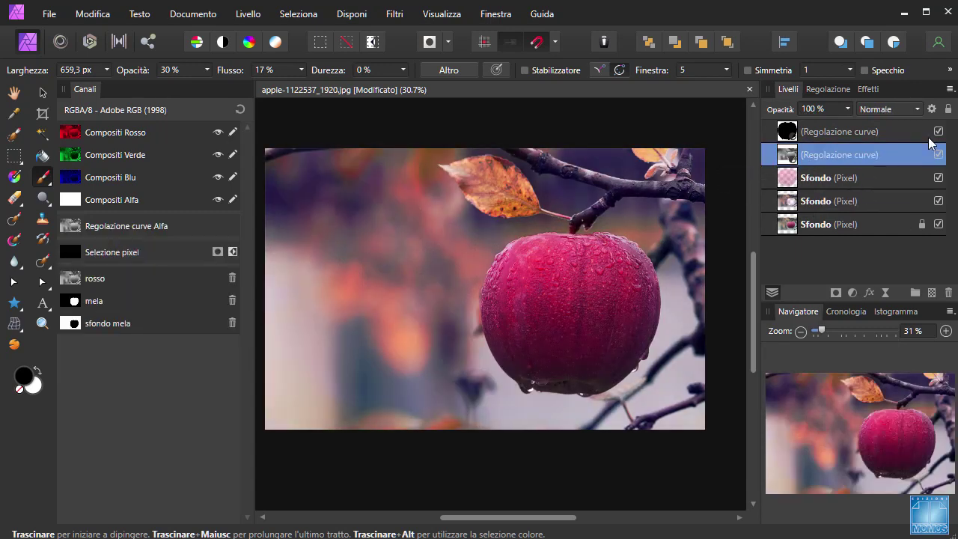
Step: Select the plain Sfondo photo layer and float the Canali (Channels) panel as its own window
key("alt+bracketleft")
key("alt+bracketleft")
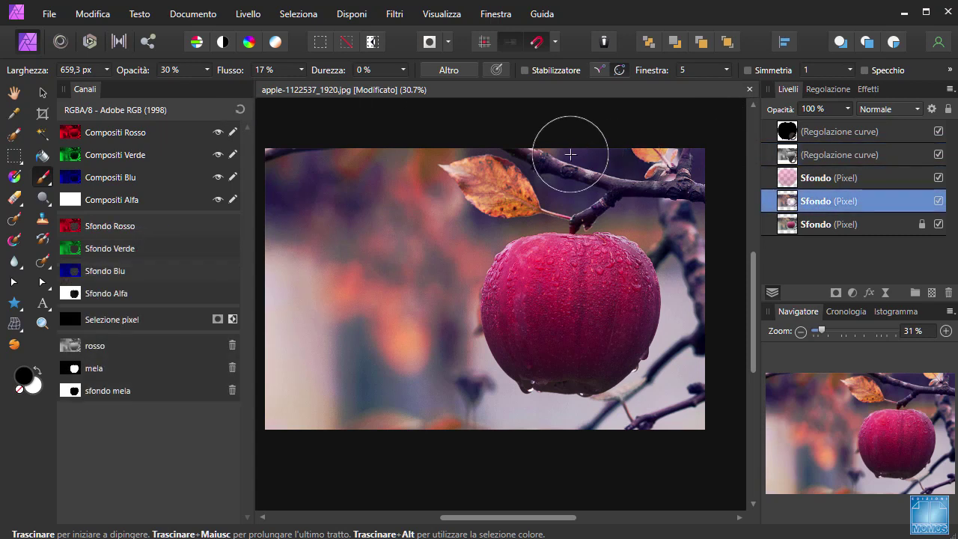
left_click_drag(86, 90, 581, 17)
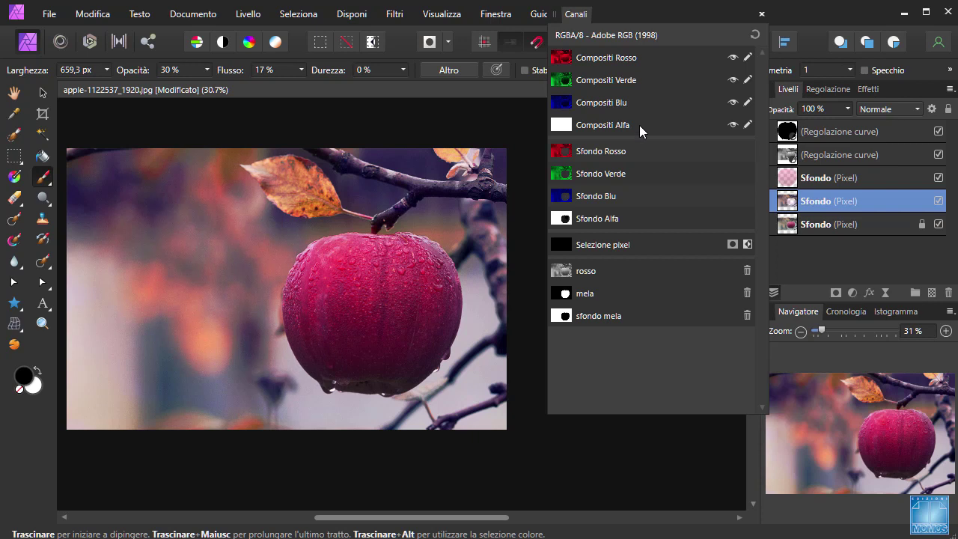
Step: Load the red composite channel as a selection and subtract the mela channel from it
right_click(584, 57)
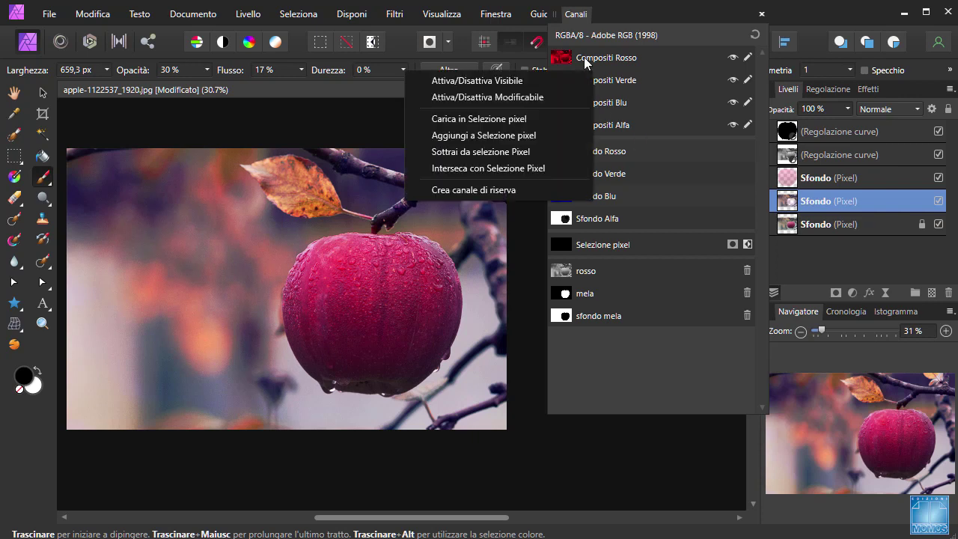
left_click(508, 121)
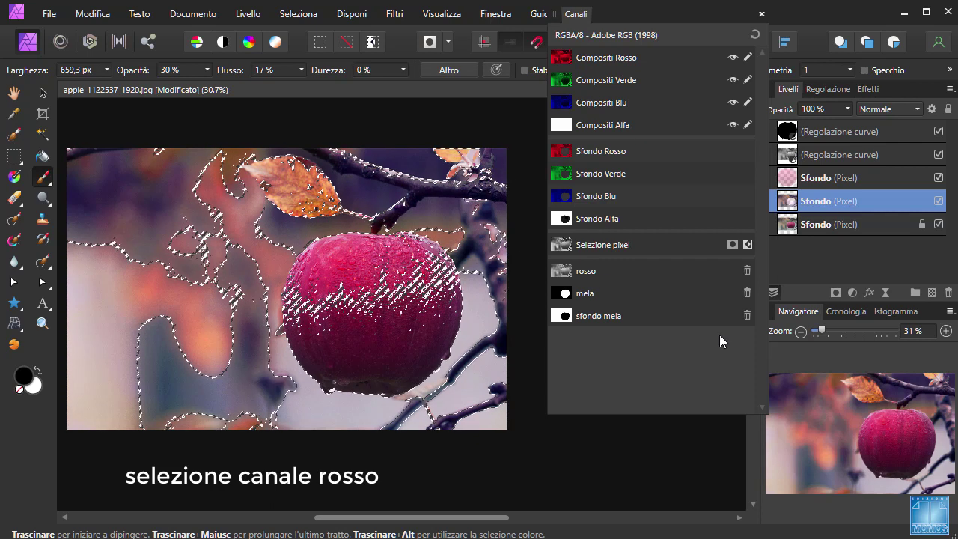
right_click(579, 292)
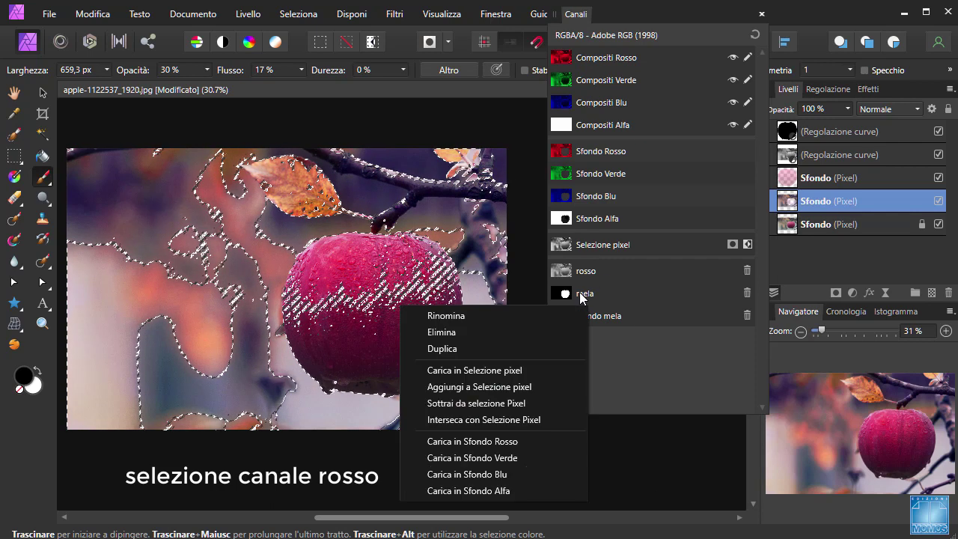
left_click(495, 403)
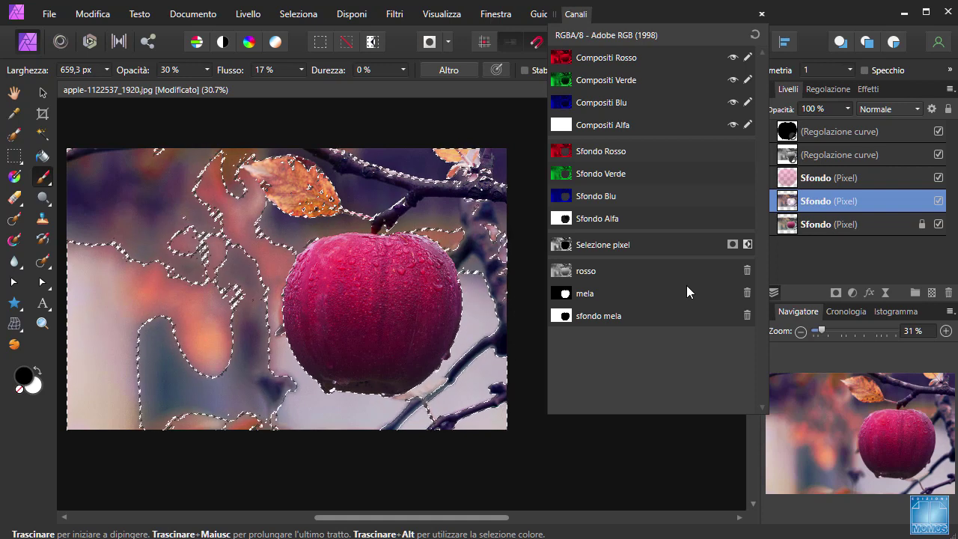
Step: Clear that selection, reload Compositi Rosso as a selection, and add Compositi Blu to it
key("ctrl+d")
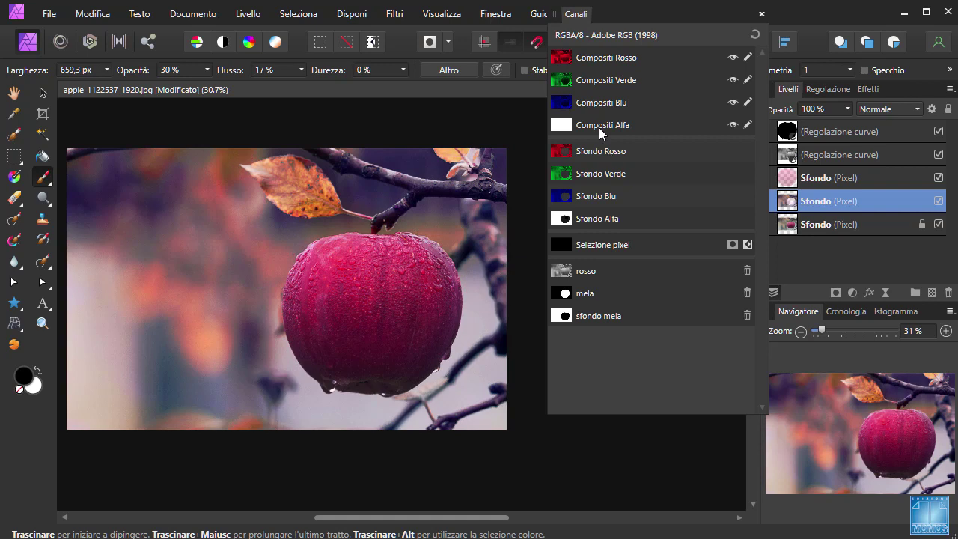
right_click(581, 60)
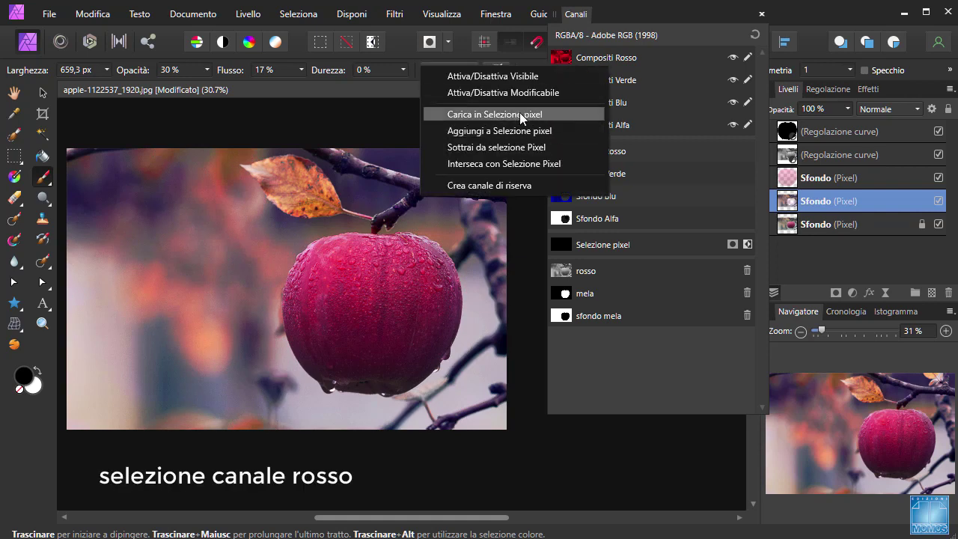
left_click(519, 113)
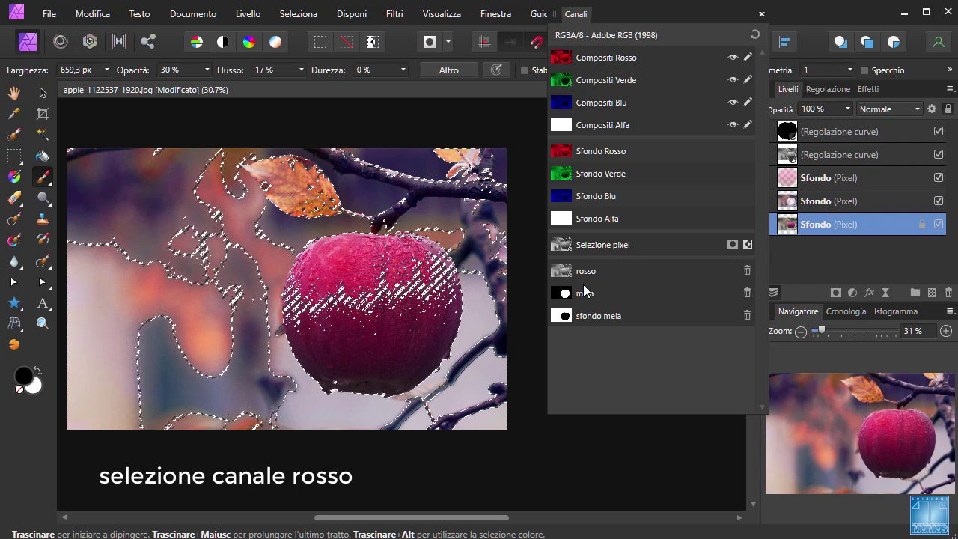
right_click(594, 103)
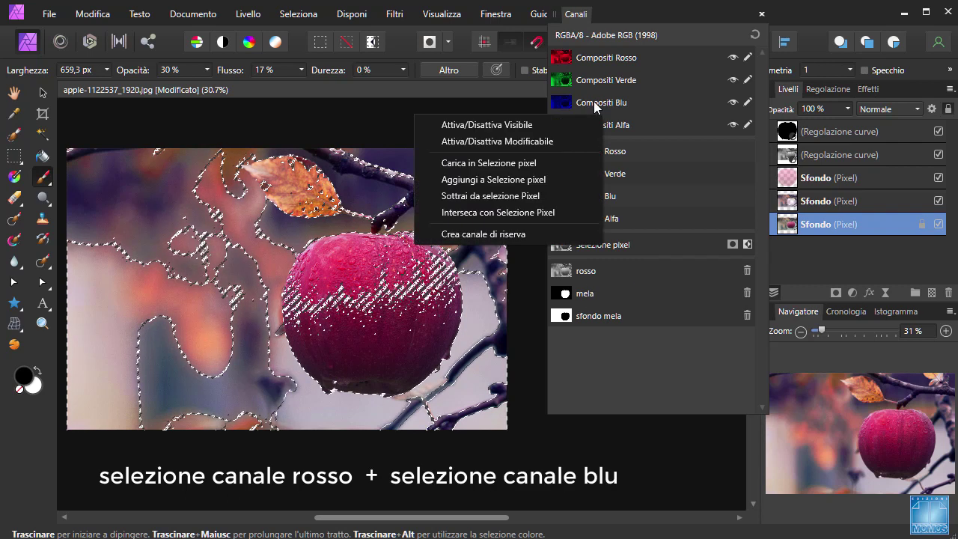
left_click(485, 180)
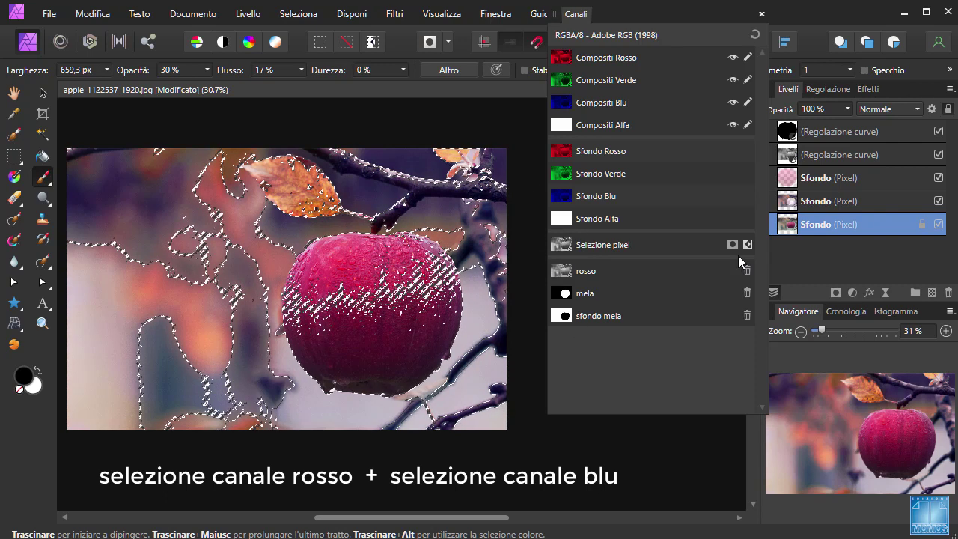
Step: Save the current pixel selection as a spare channel, then deselect
right_click(574, 244)
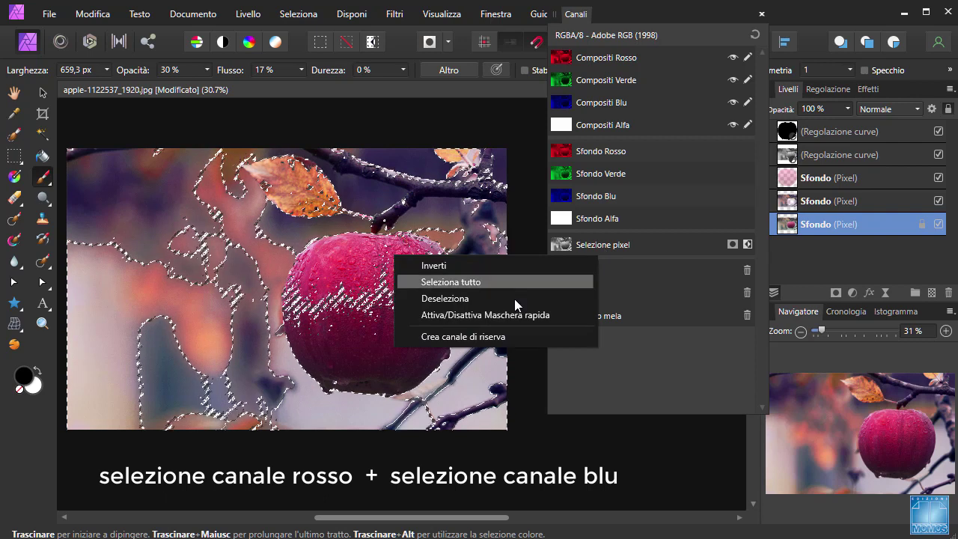
left_click(490, 337)
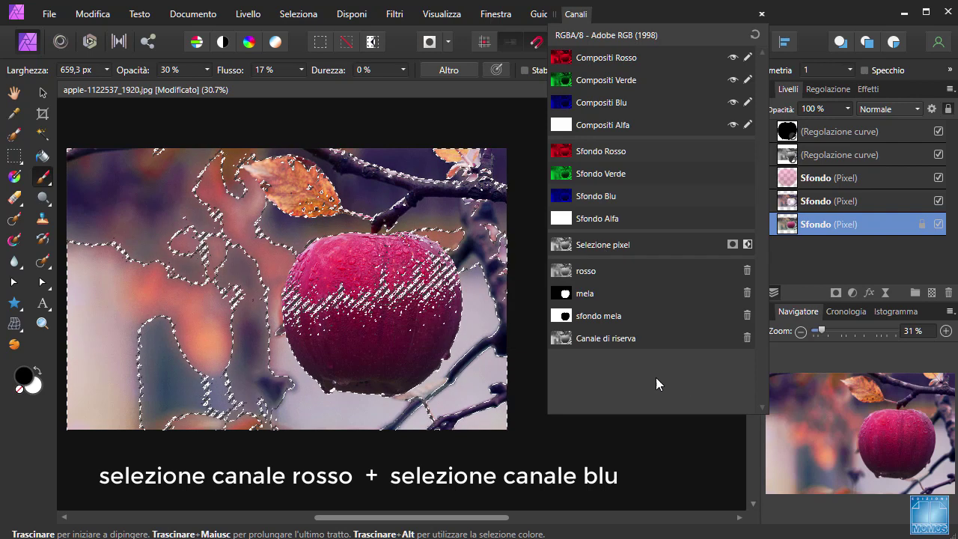
left_click(564, 338)
key("ctrl+d")
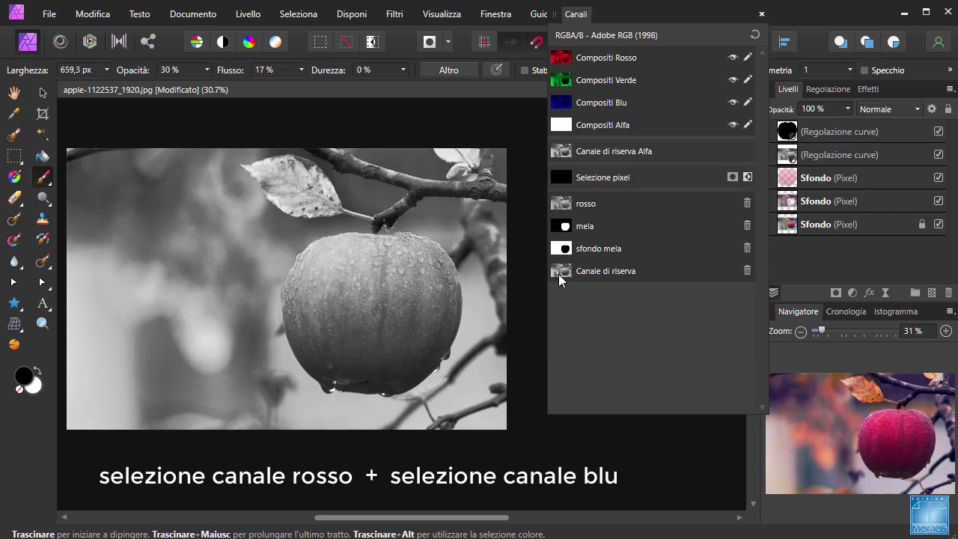
Step: Rename the new spare channel to 'rosso e blu'
right_click(600, 276)
left_click(539, 293)
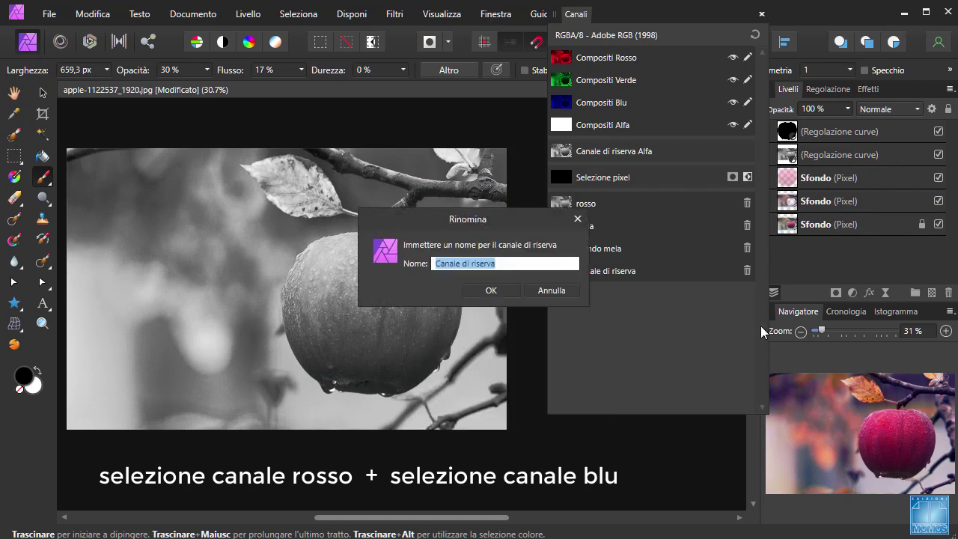
type("rosso e blu")
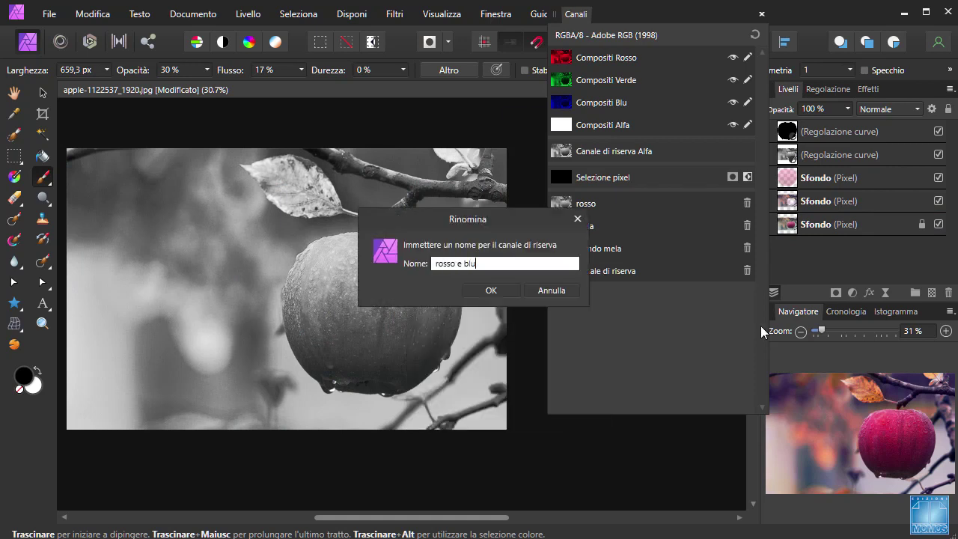
key("Return")
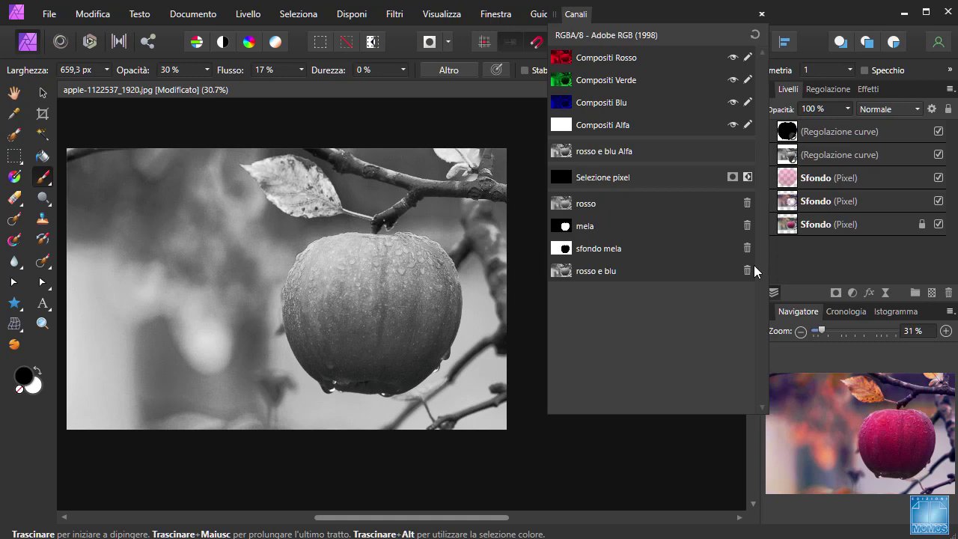
right_click(604, 60)
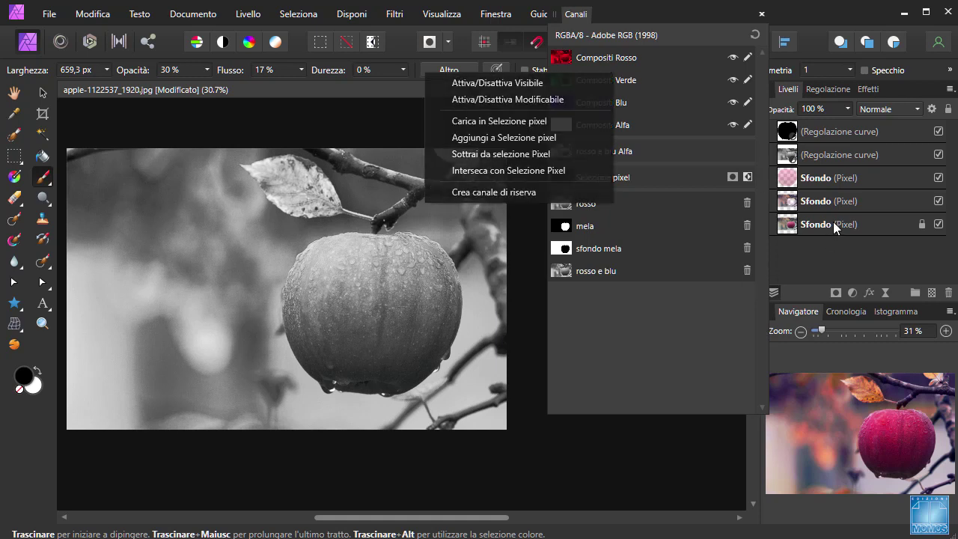
Step: On the Sfondo layer, load Compositi Rosso as a selection and subtract the sfondo mela channel
left_click(832, 222)
right_click(612, 62)
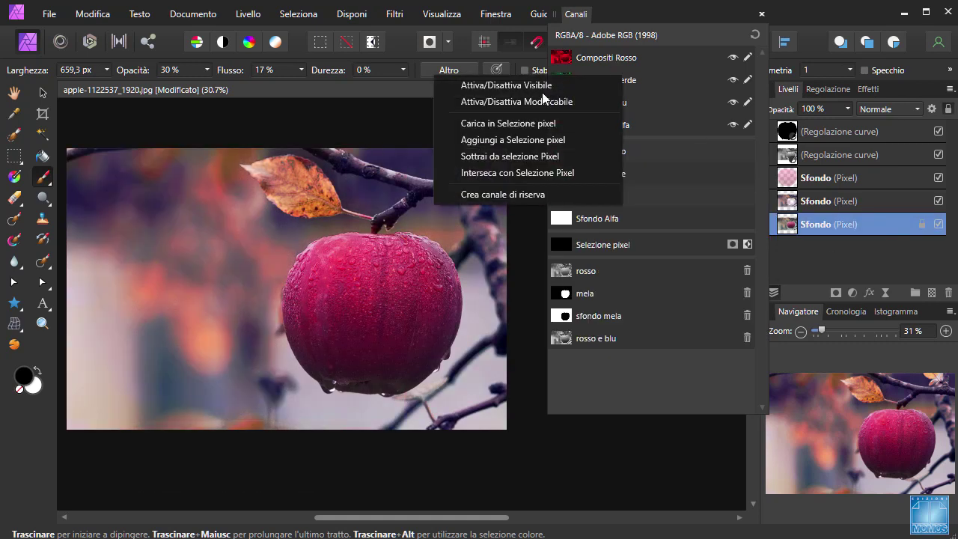
left_click(538, 124)
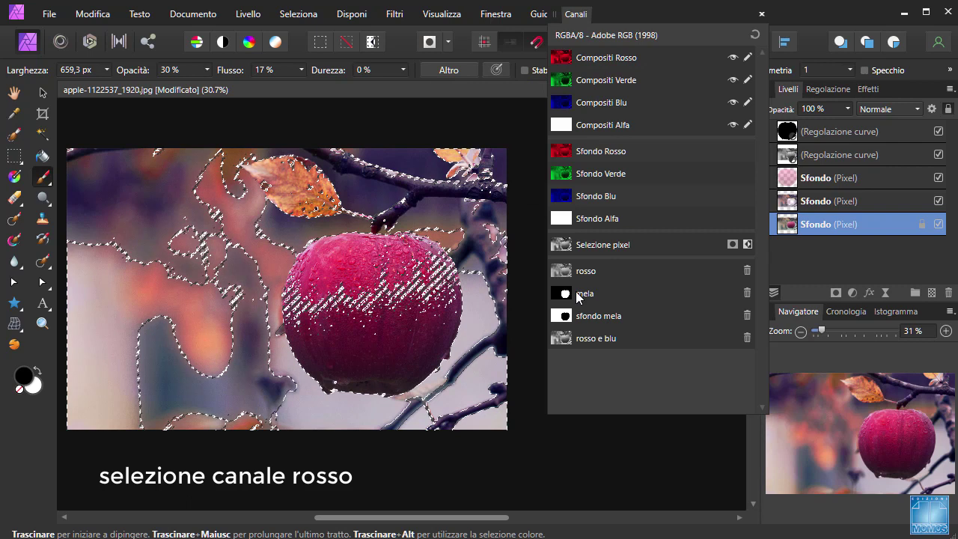
right_click(580, 318)
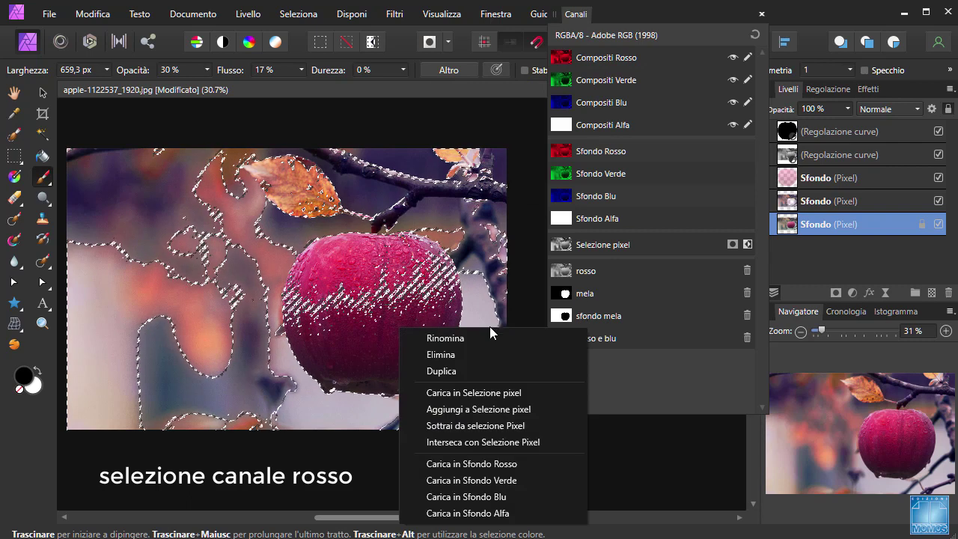
left_click(479, 426)
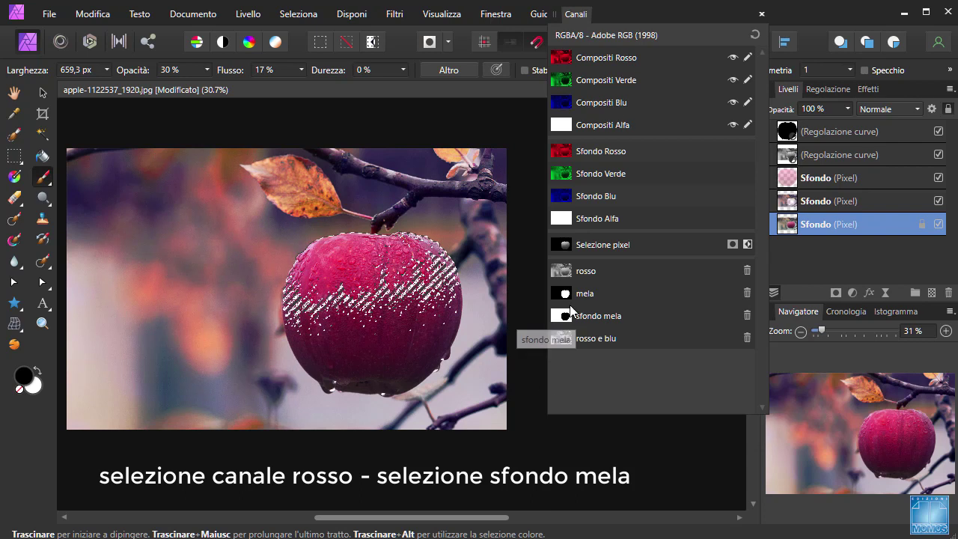
Step: Save this selection as a spare channel named 'rosso mela'
right_click(614, 251)
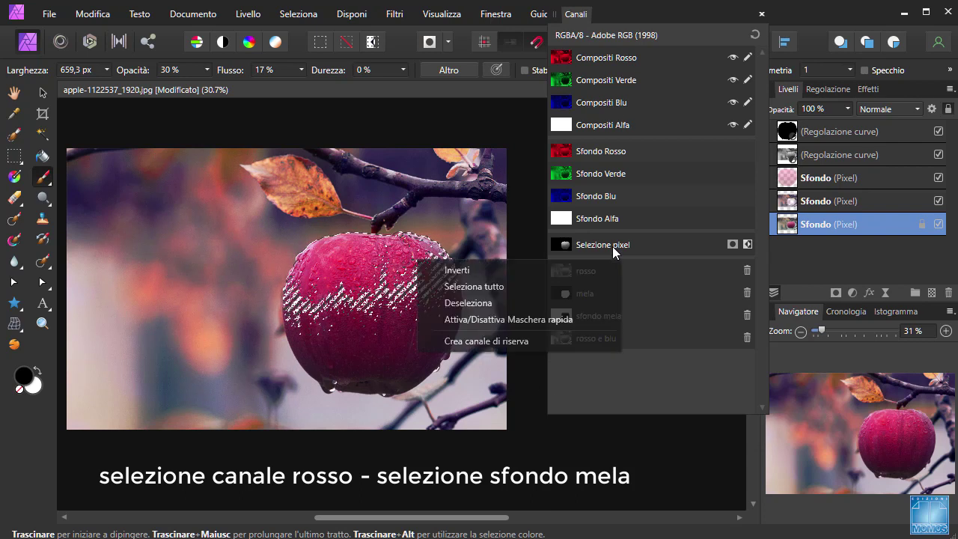
left_click(530, 342)
right_click(589, 362)
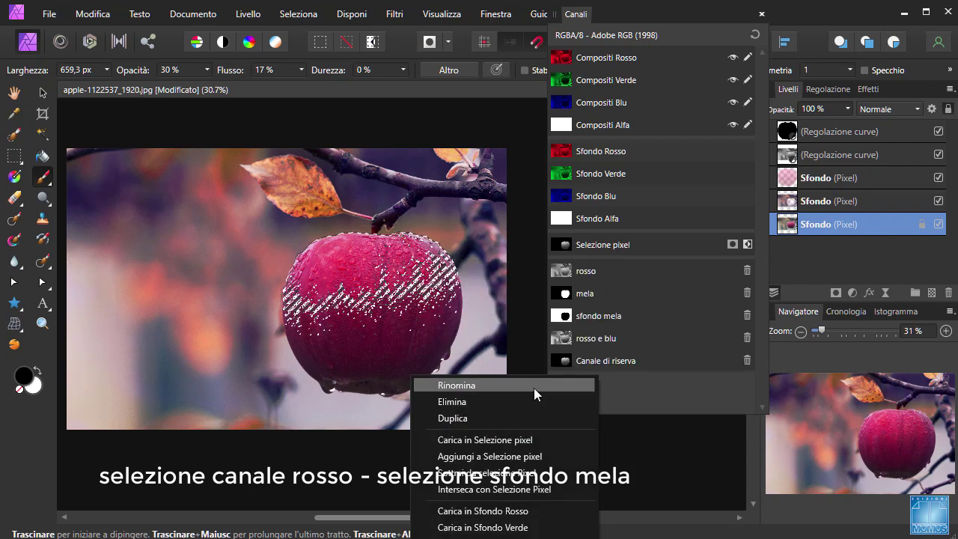
left_click(586, 384)
type("cab")
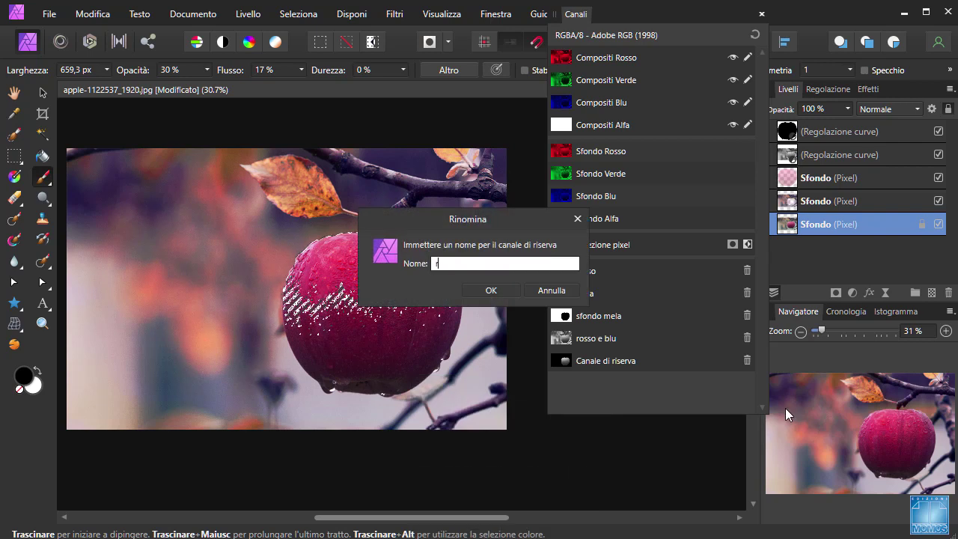
type("osso mela")
key("Return")
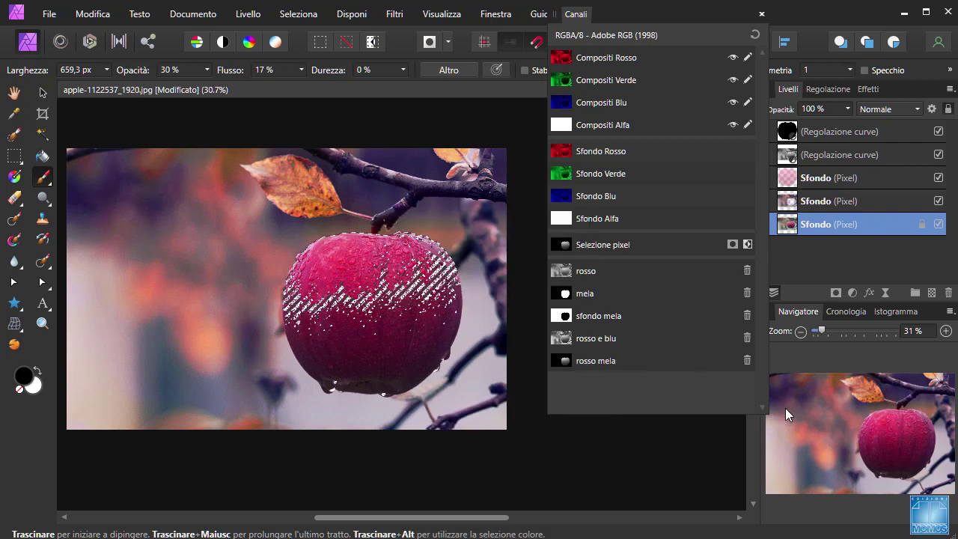
Step: Deselect, paint over the apple centre in the rosso mela channel, then return to the Sfondo layer
key("ctrl+d")
left_click(564, 361)
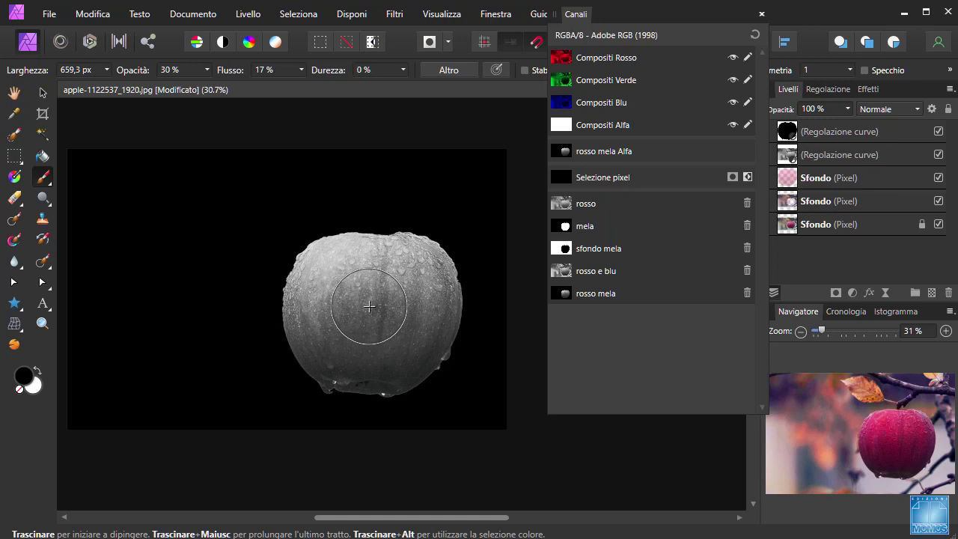
left_click_drag(369, 306, 415, 321)
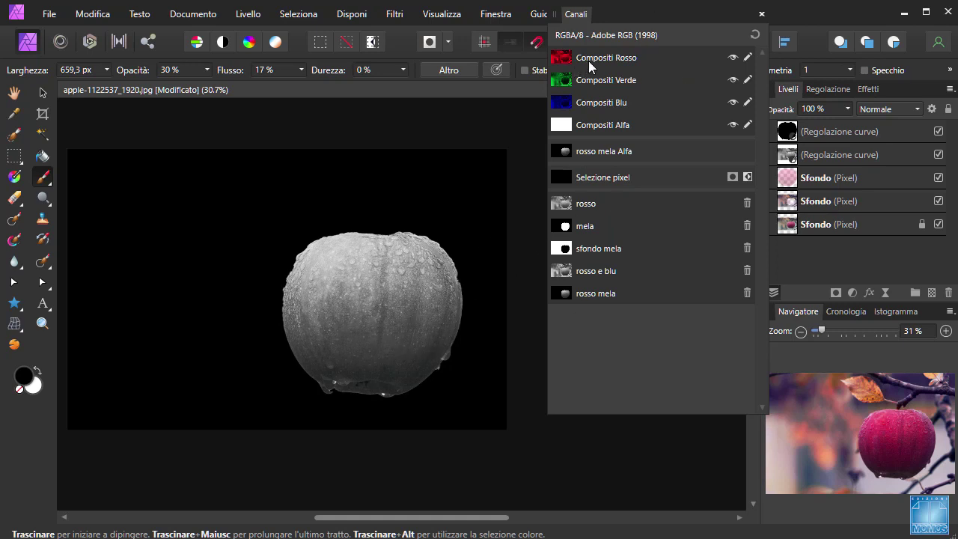
left_click(804, 224)
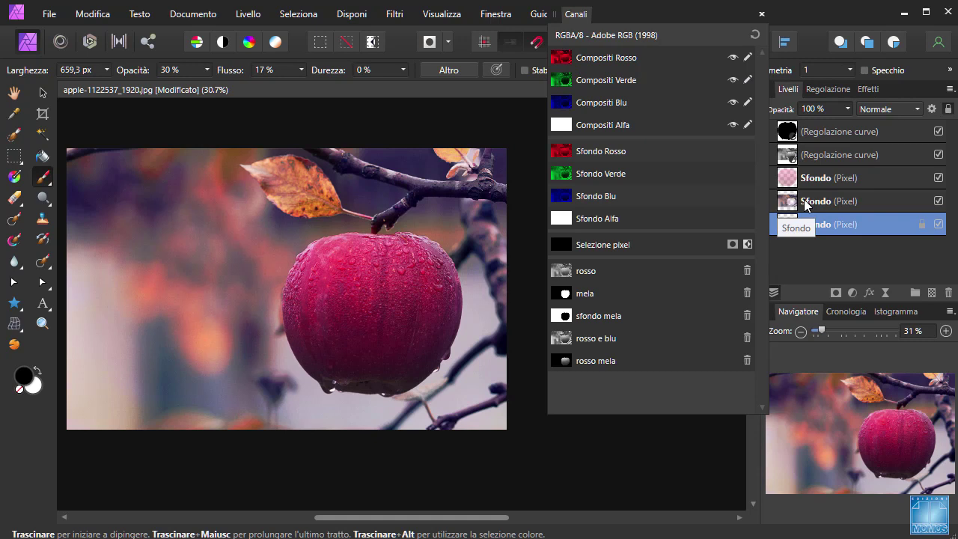